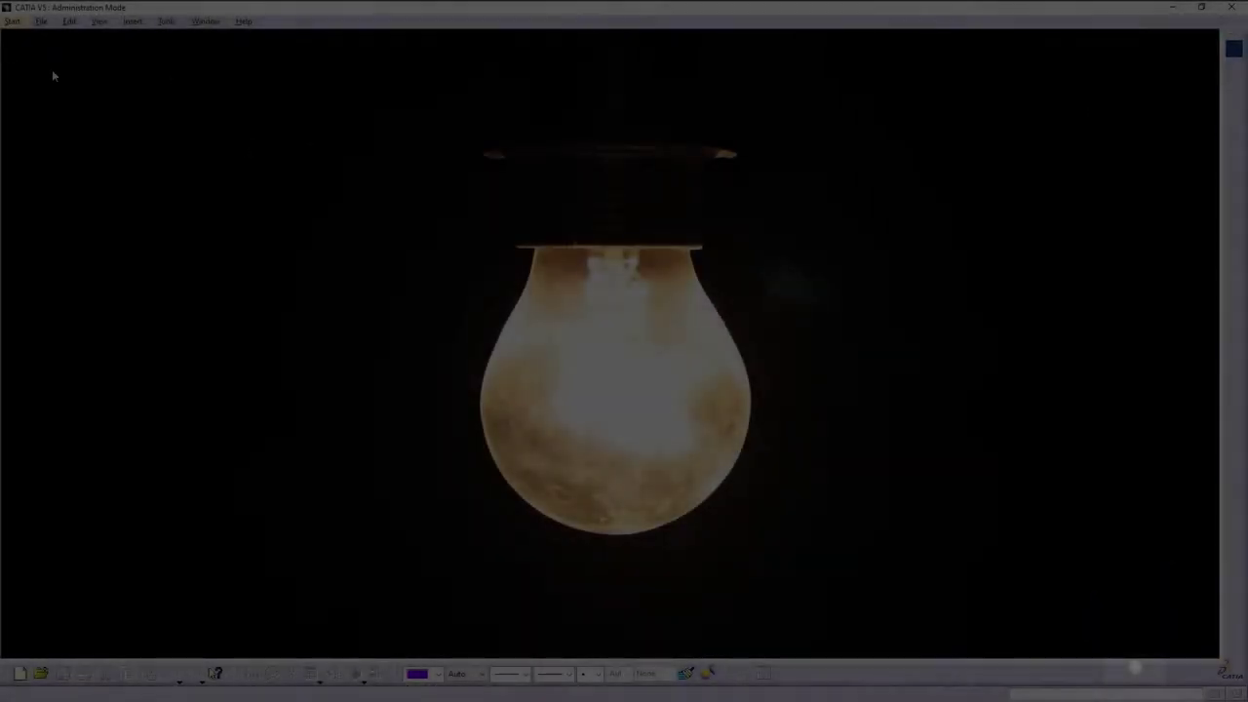
Create a new Part Design part named 'Cover Container For Coffee'.
left_click(12, 21)
mouse_move(52, 168)
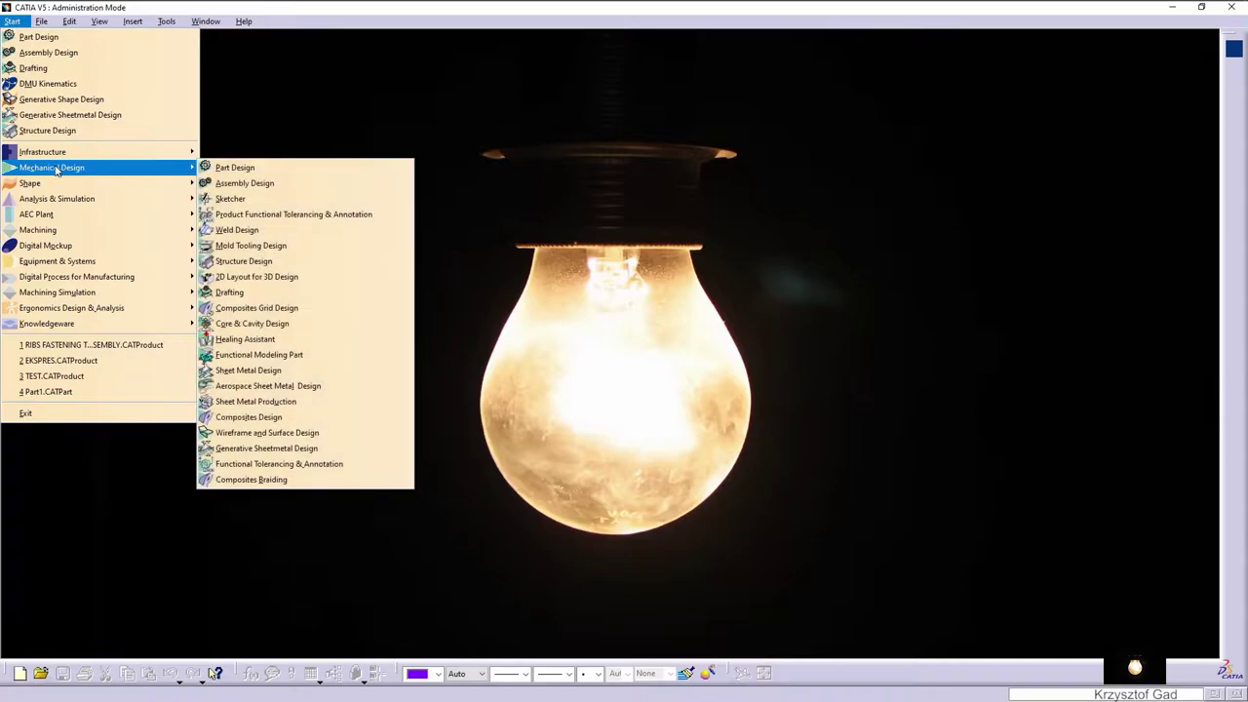
left_click(224, 167)
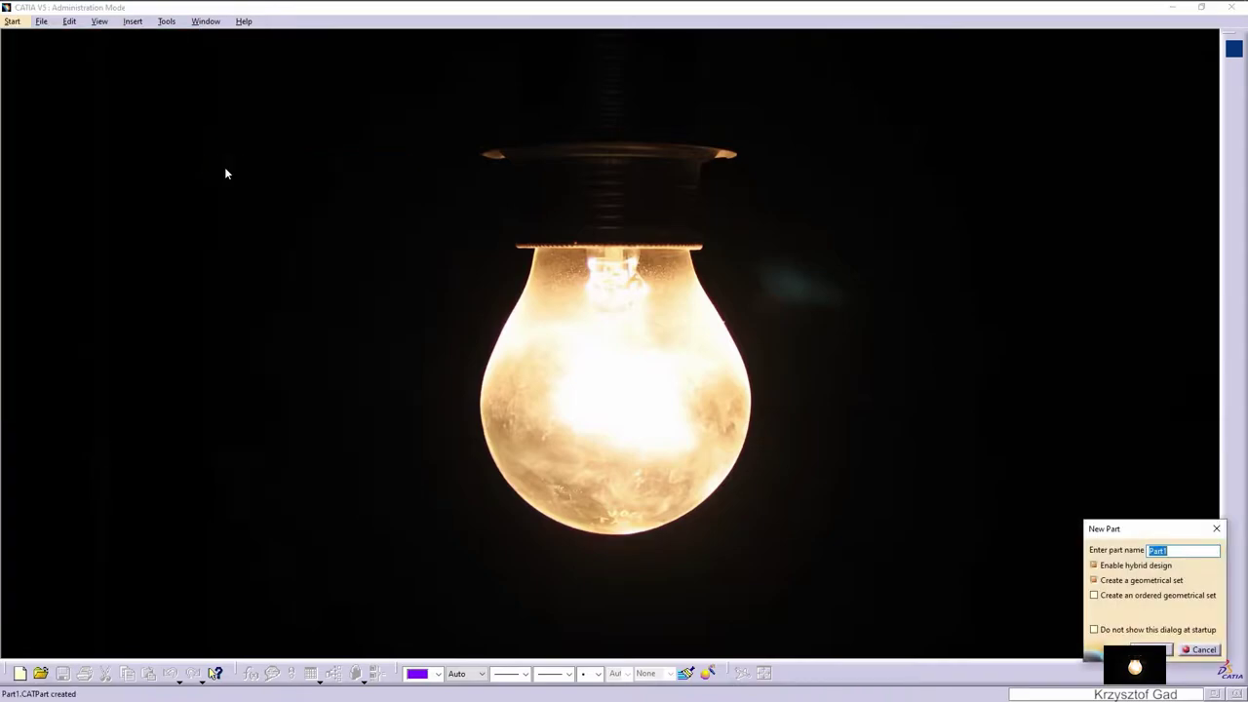
key("Return")
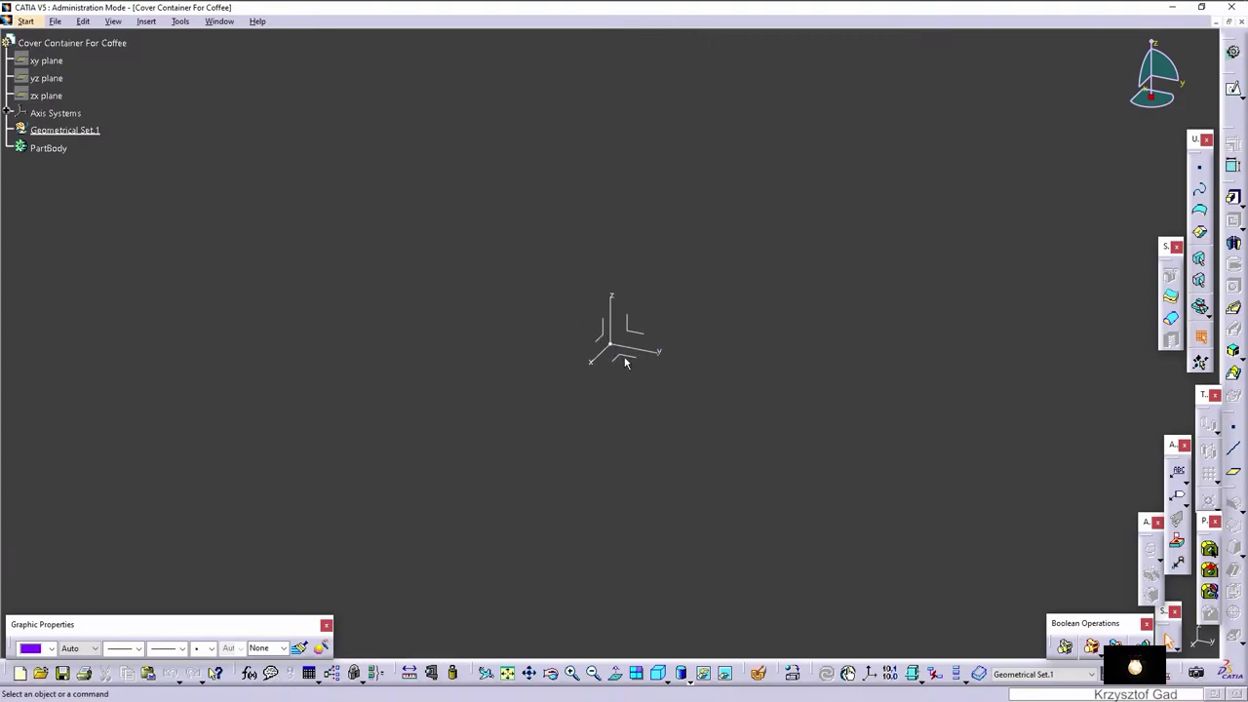
Sketch on the XY plane three origin-centred circles with radii 80, 78.5 and 77.
left_click(626, 363)
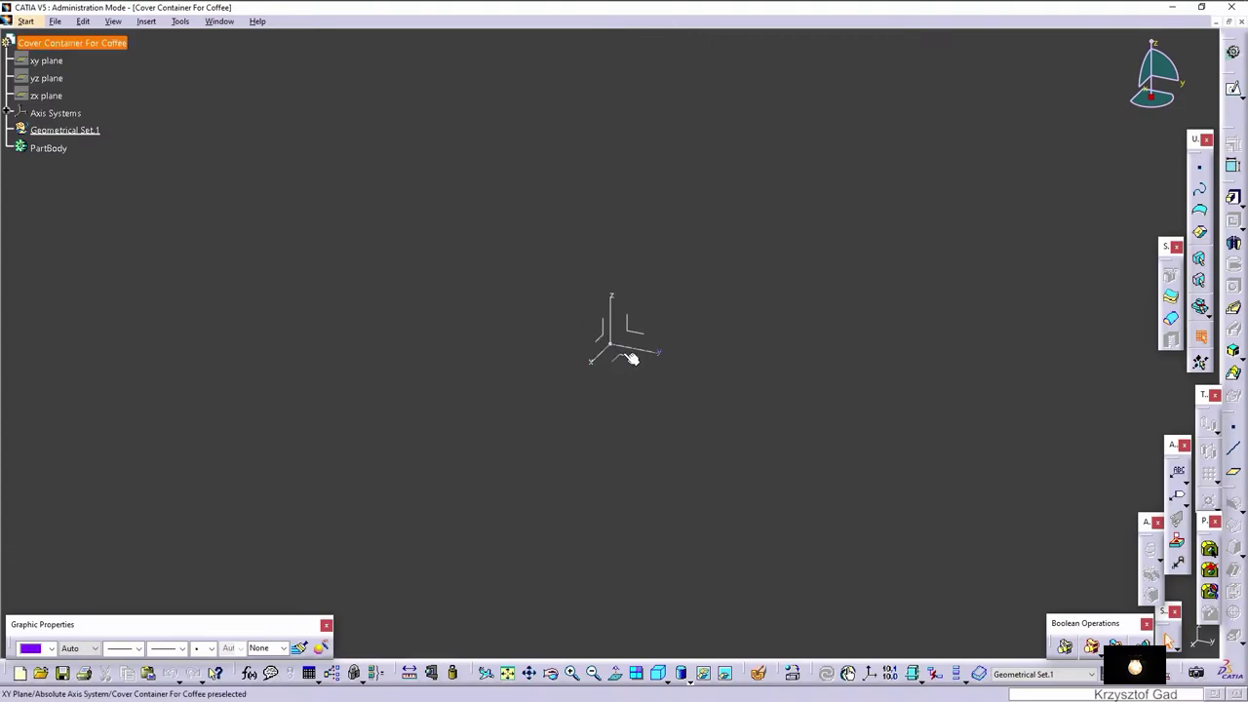
left_click(1233, 87)
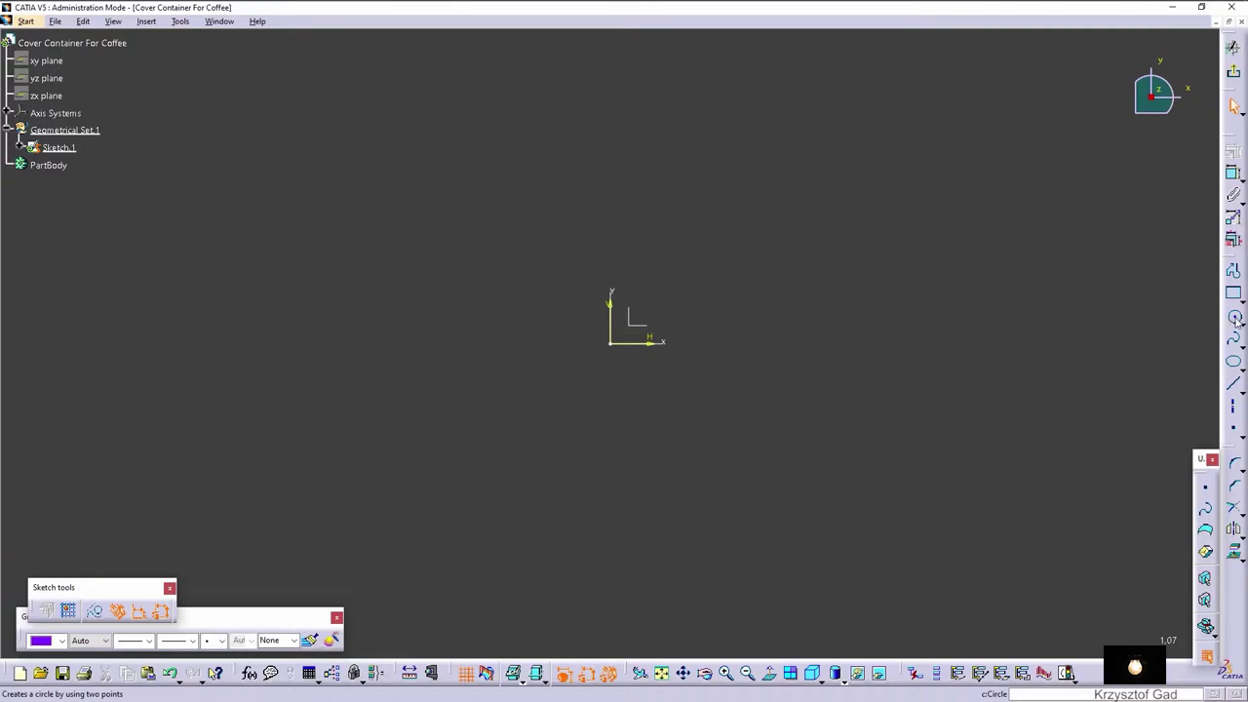
left_click(612, 344)
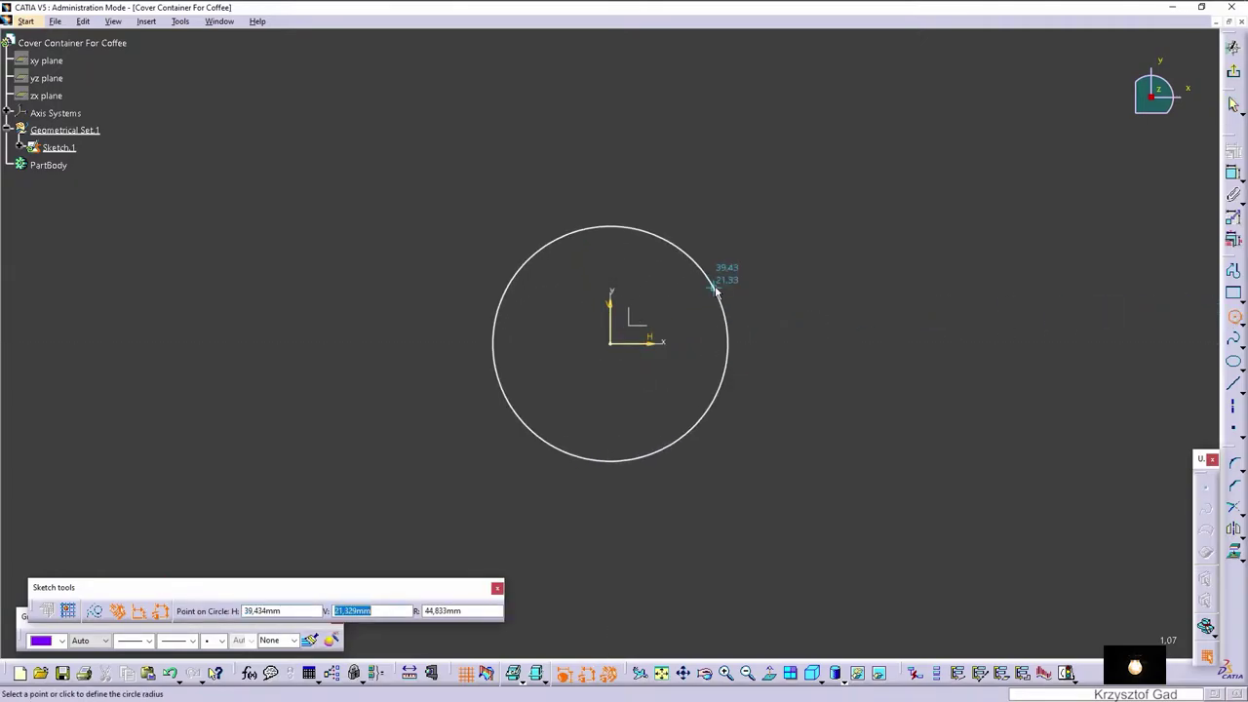
key("Return")
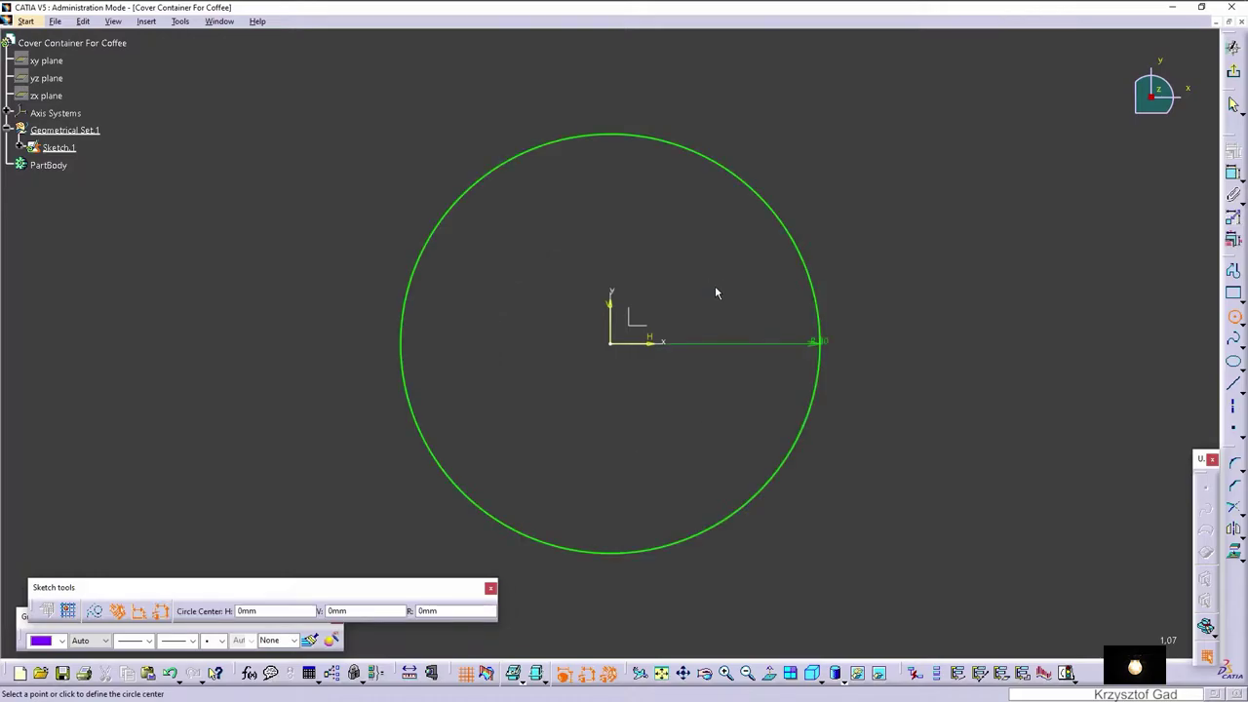
left_click(612, 344)
type("78,5")
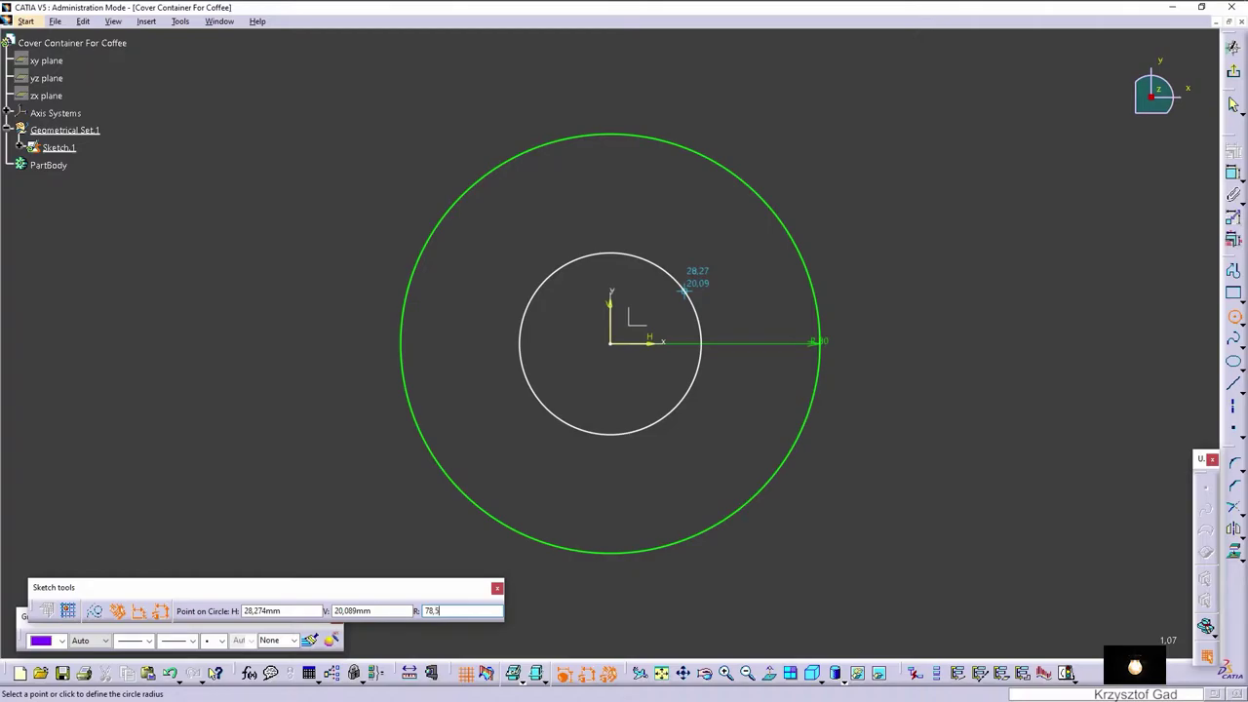
key("Return")
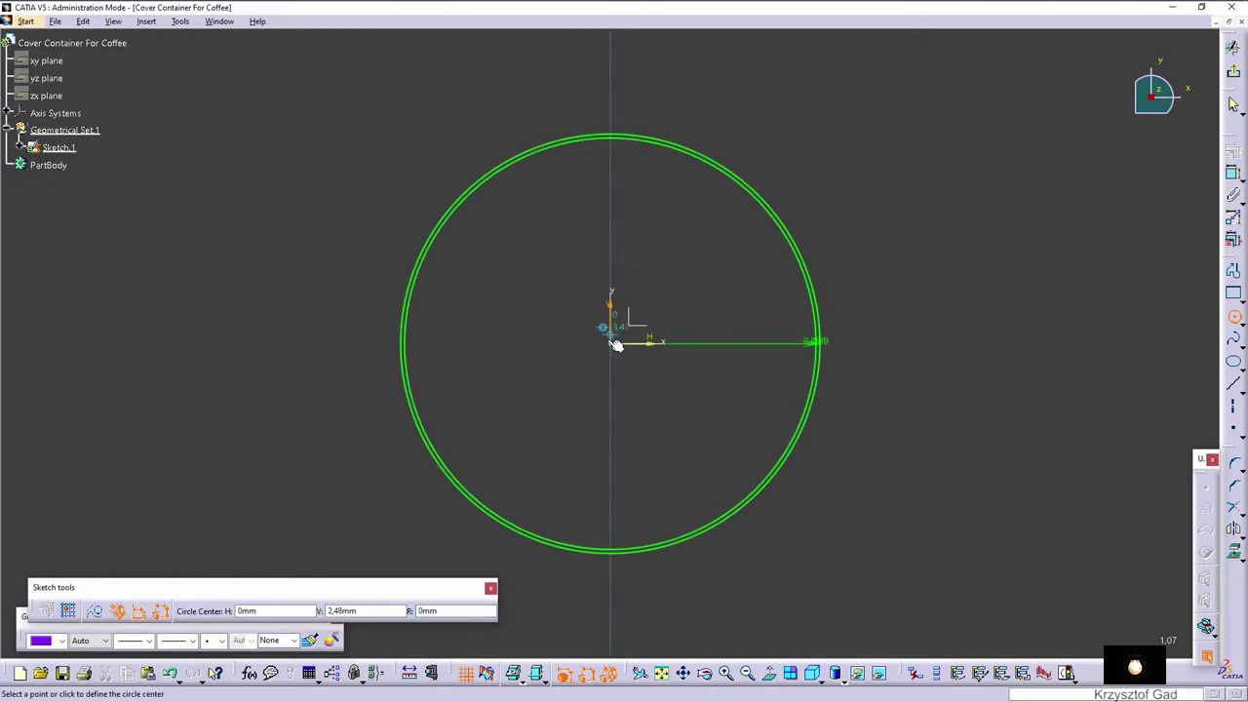
left_click(612, 346)
type("77")
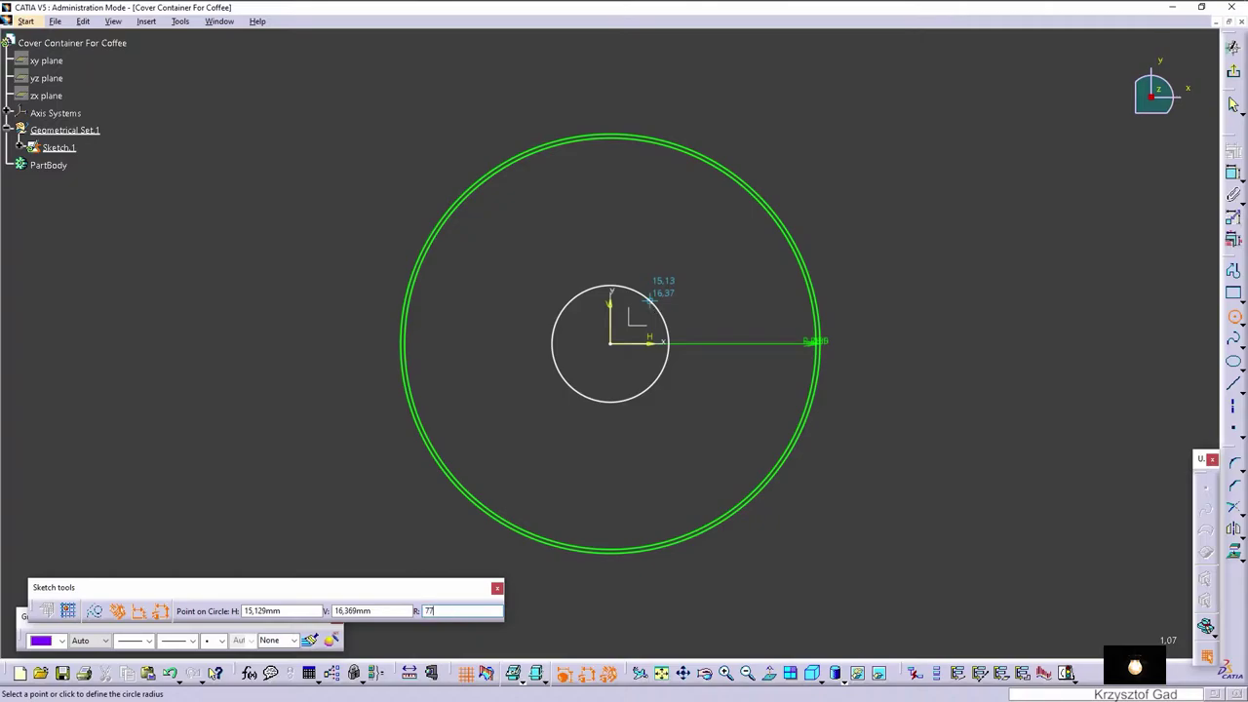
key("Return")
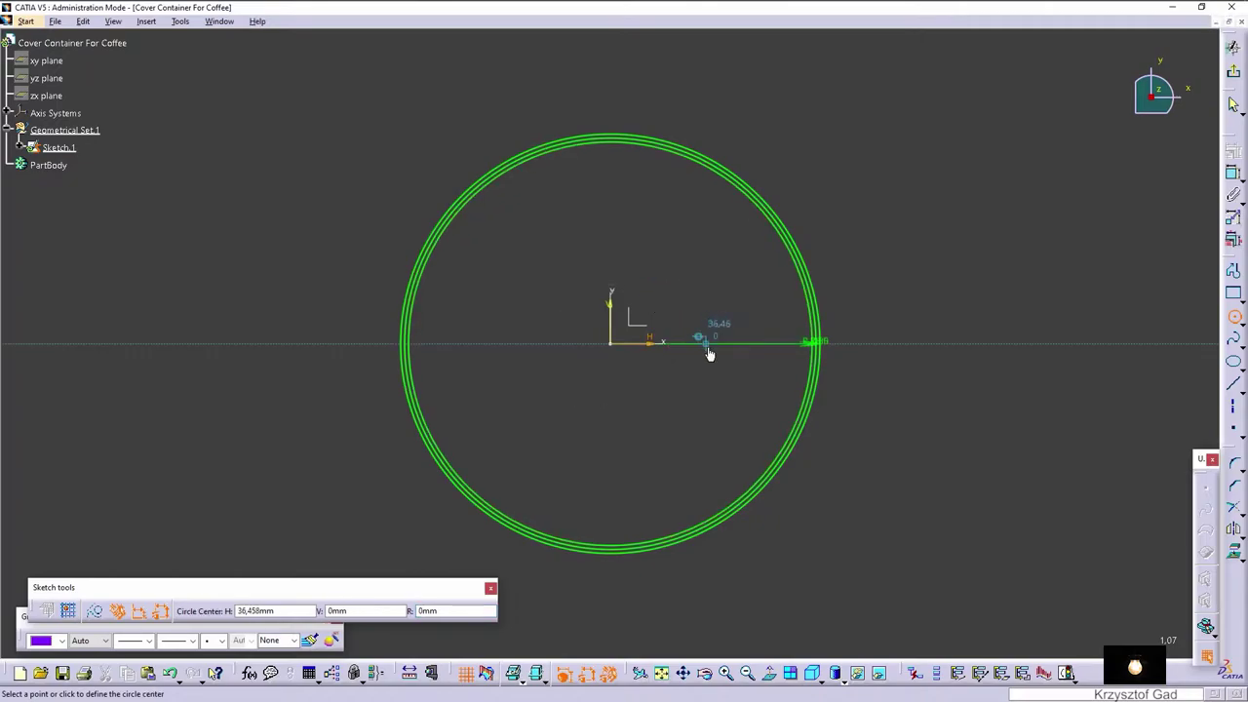
key("Escape")
Move the R77, R78.5 and R80 dimensions up outside the circles.
left_click_drag(712, 346, 654, 118)
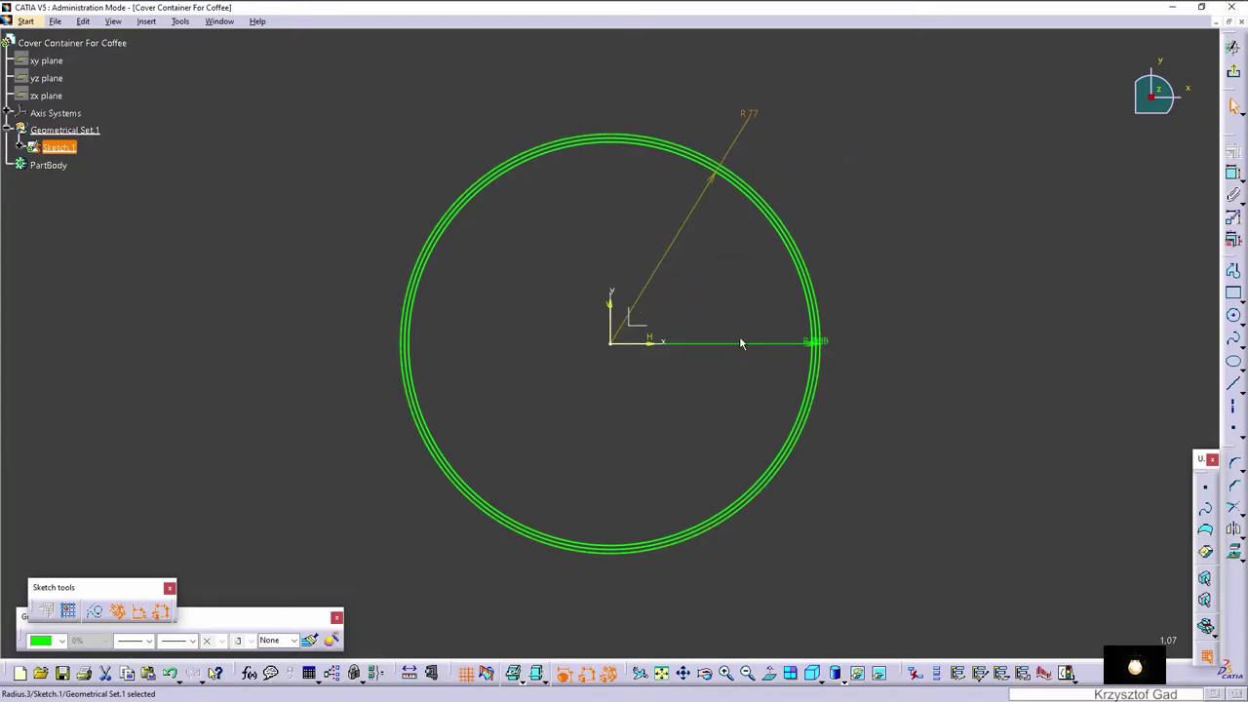
mouse_move(719, 276)
left_mouse_down()
mouse_move(717, 293)
mouse_move(722, 260)
mouse_move(658, 138)
left_mouse_up()
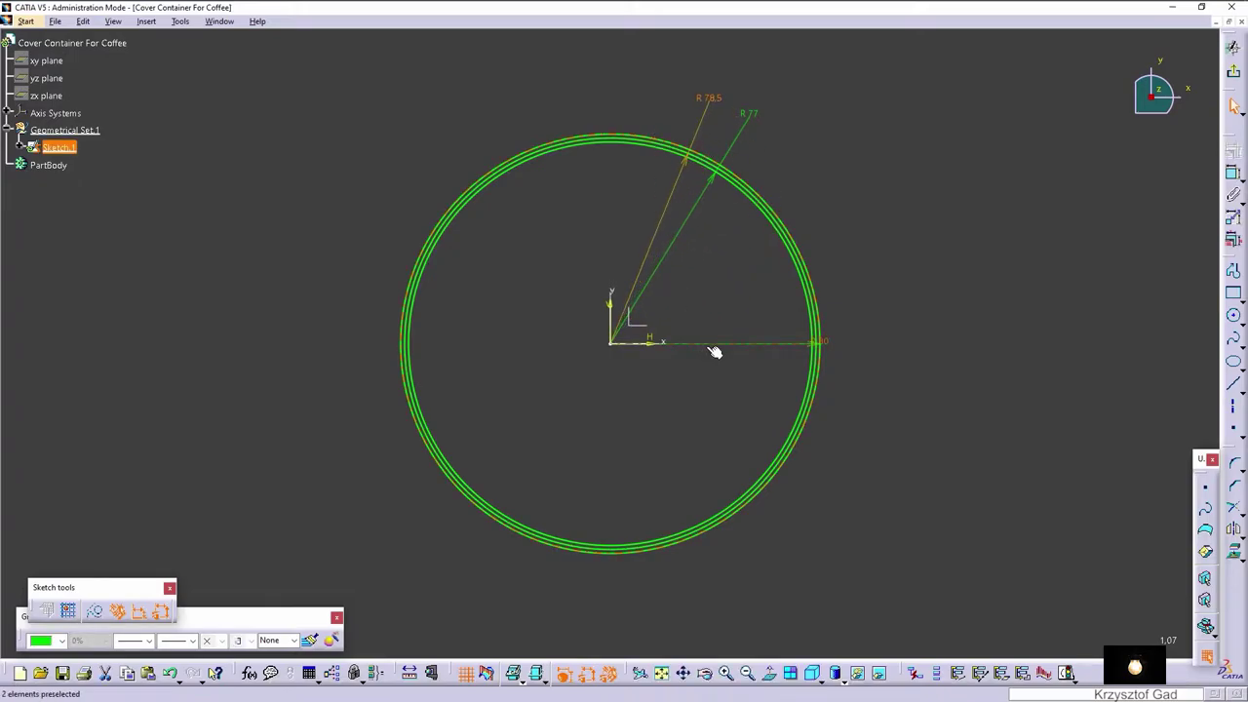
left_click_drag(715, 351, 557, 89)
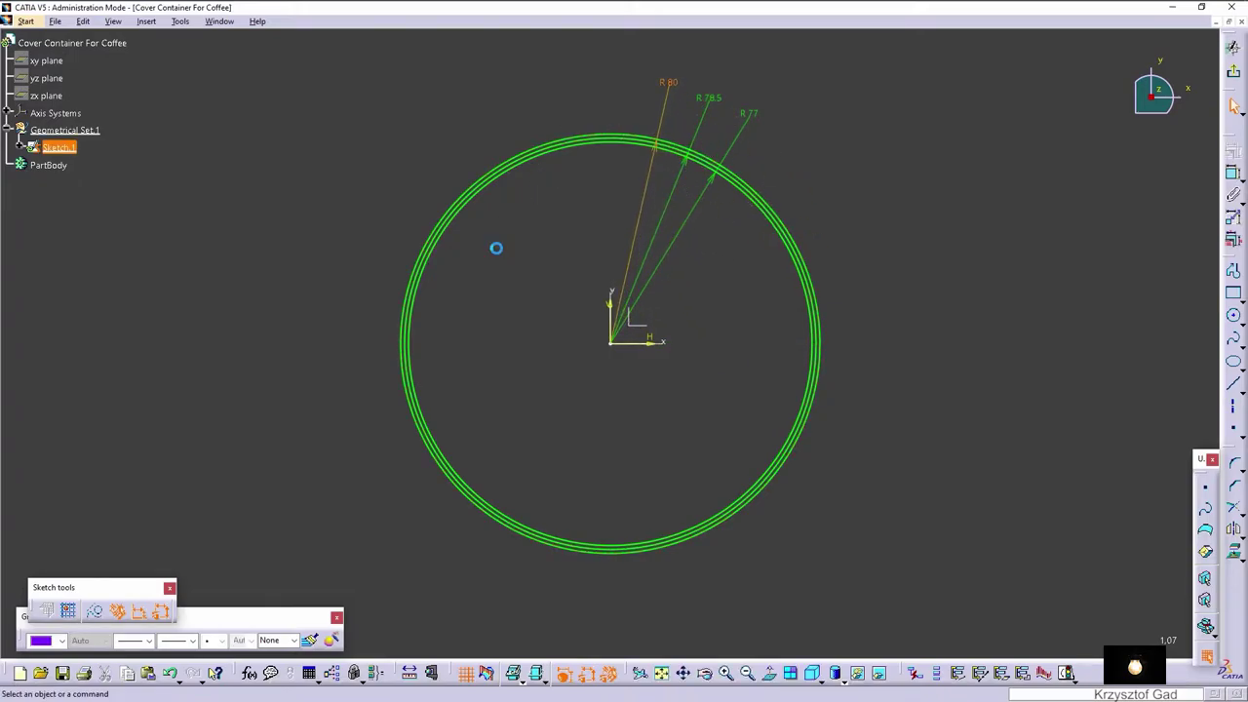
left_click(496, 247)
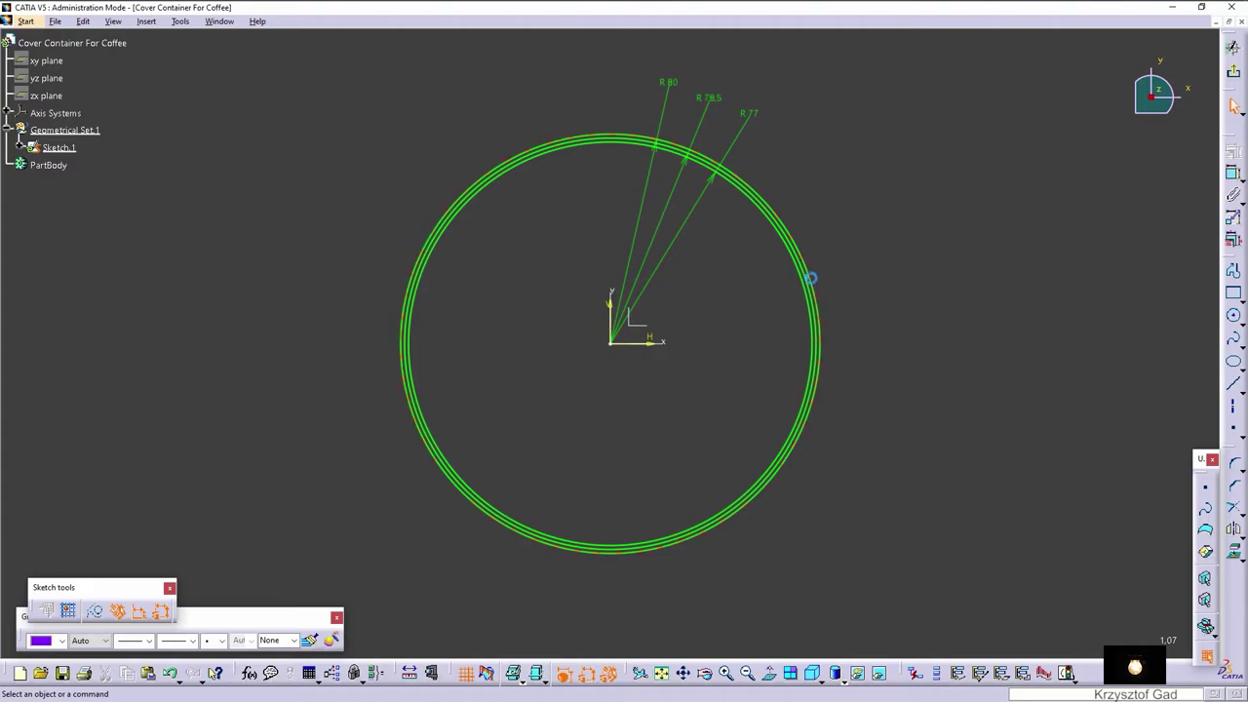
Draw three lines from the origin to points beyond the circles, fanning upper right.
left_click(1233, 387)
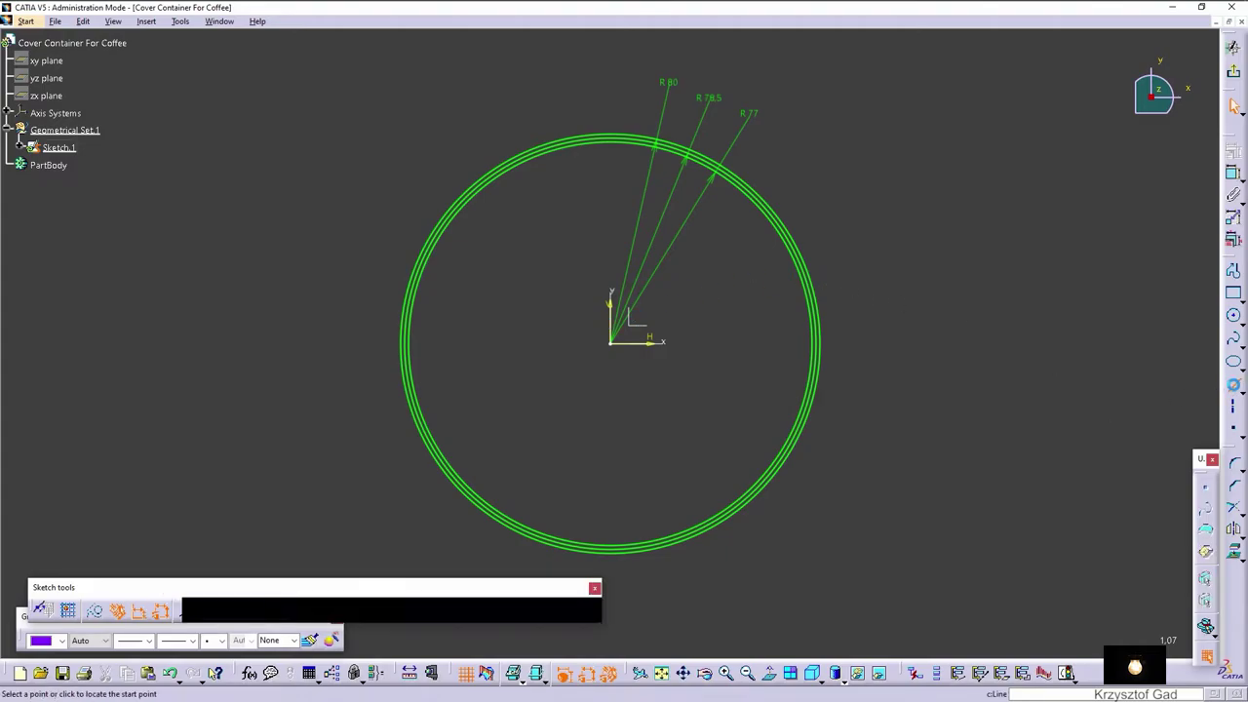
left_click(613, 344)
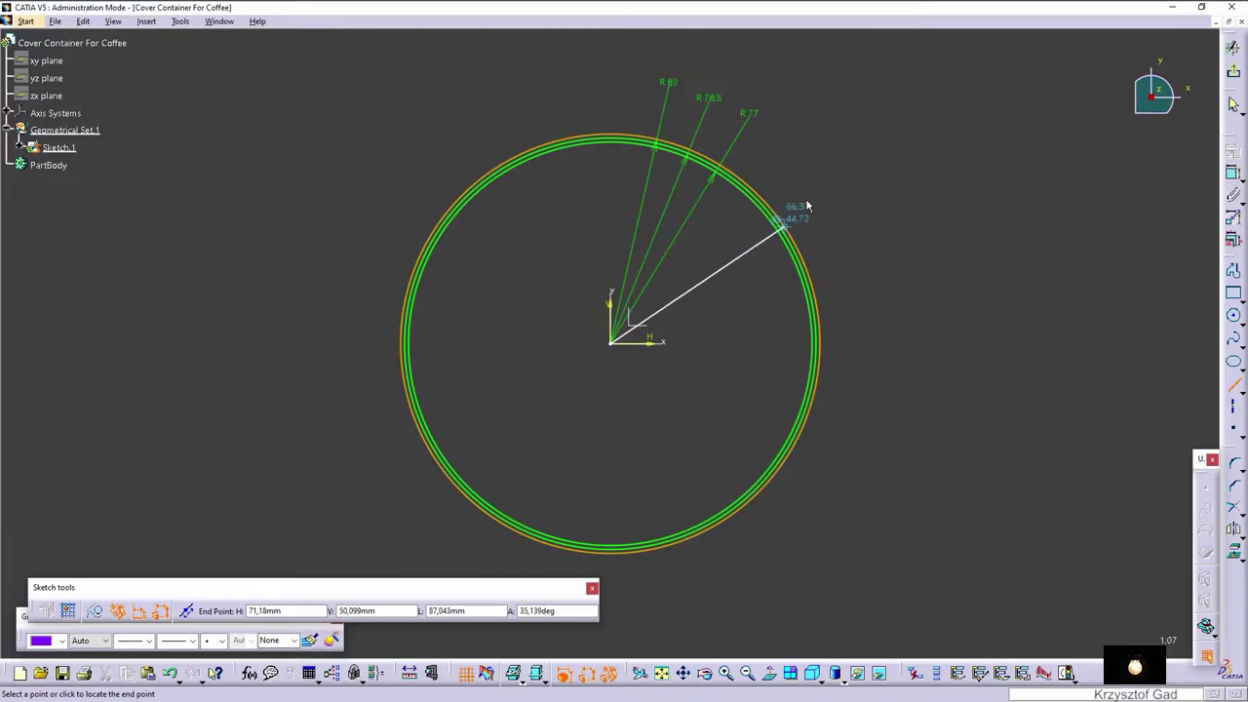
left_click(830, 151)
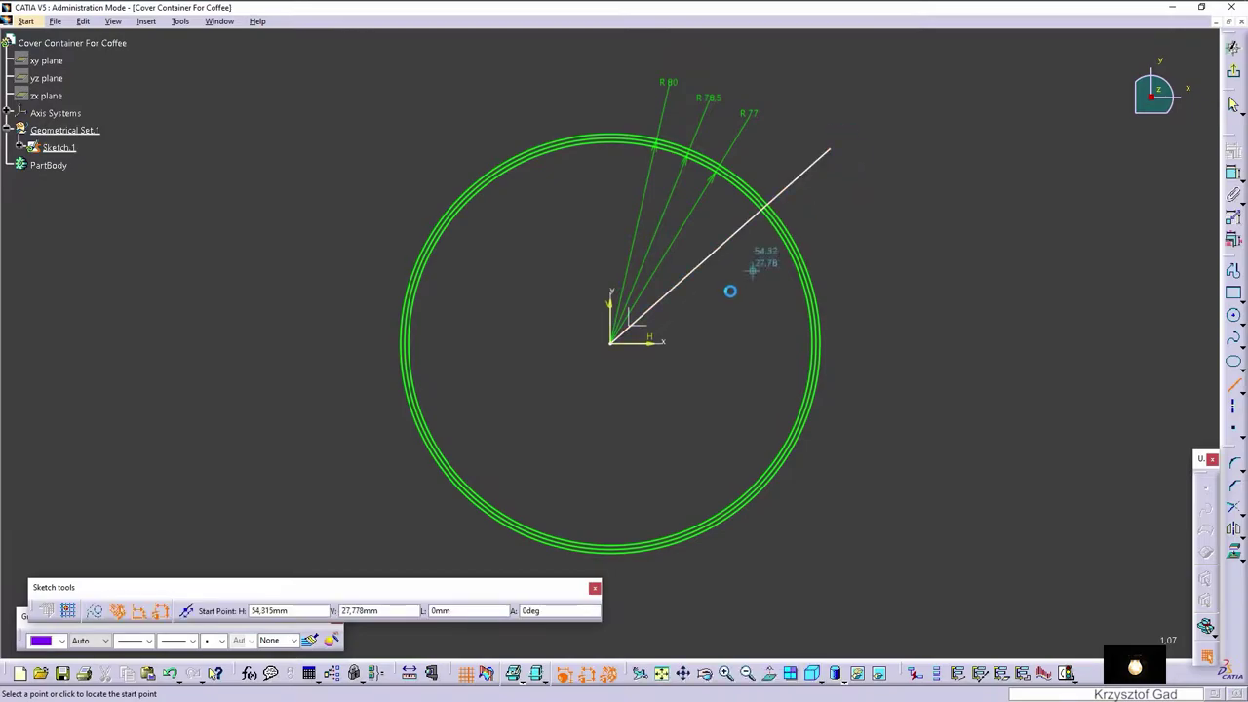
left_click(612, 343)
left_click(907, 182)
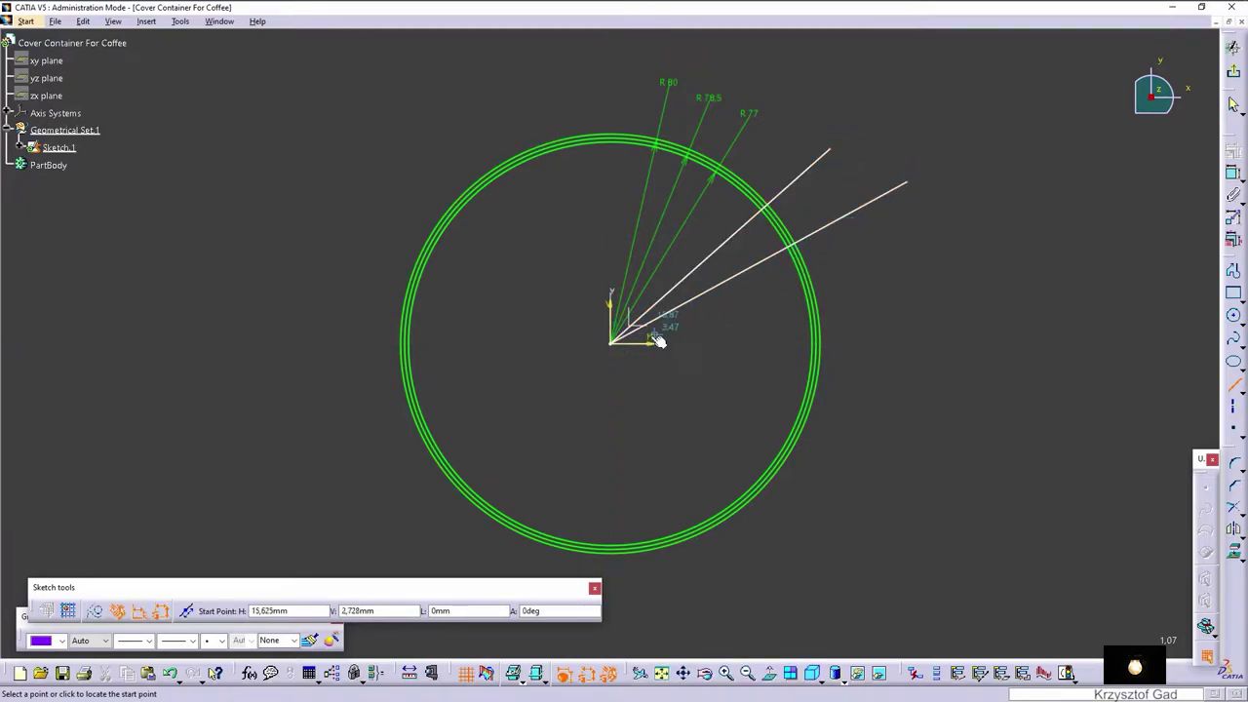
left_click(611, 342)
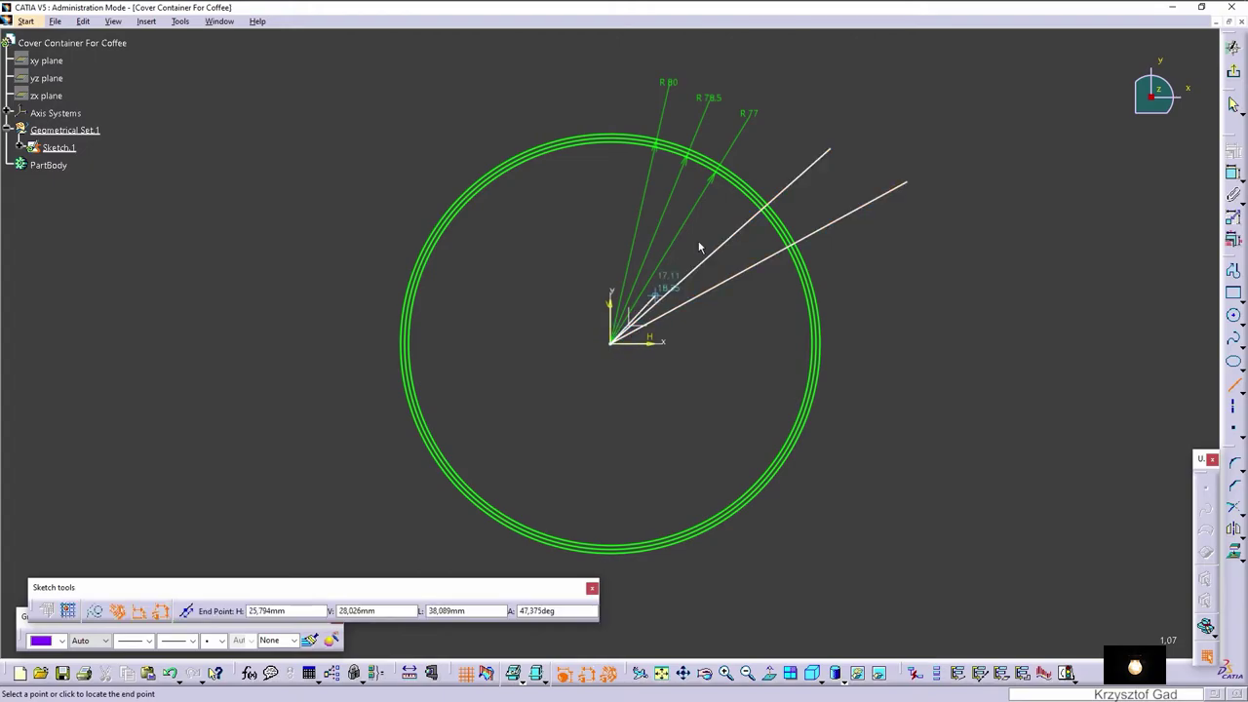
left_click(804, 121)
key("Escape")
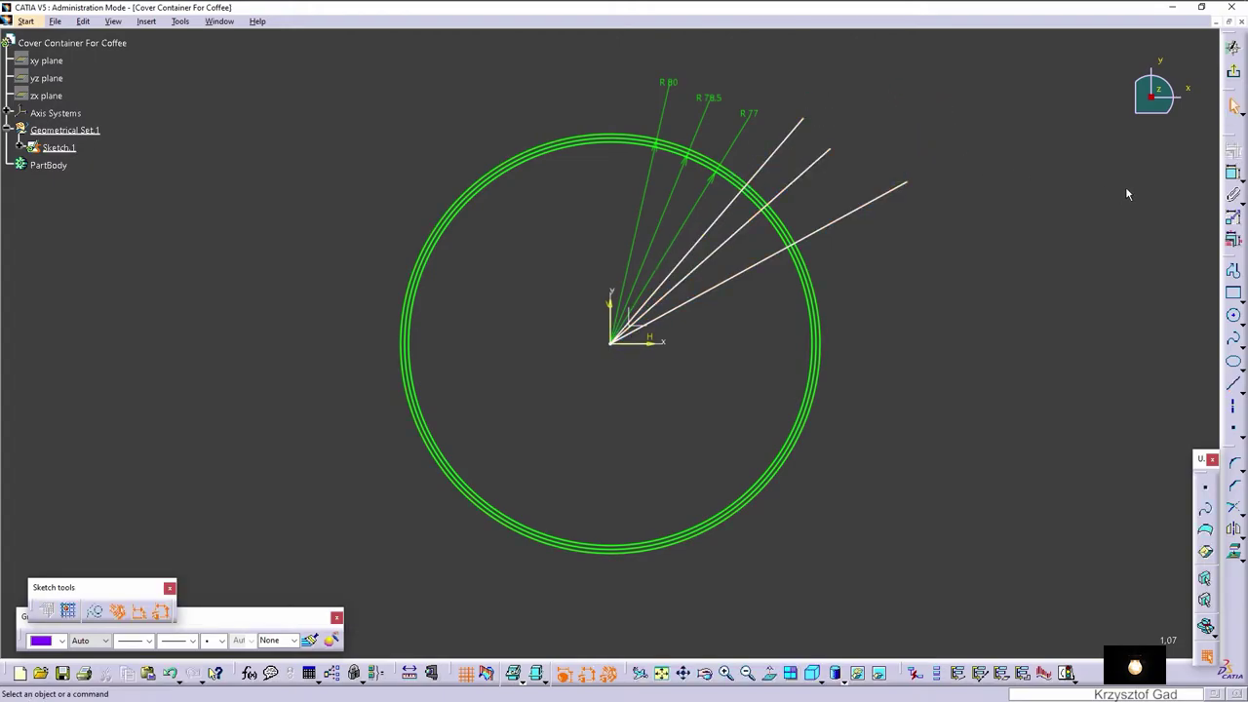
Dimension the middle radial line at 33° from the horizontal axis.
left_click(800, 176)
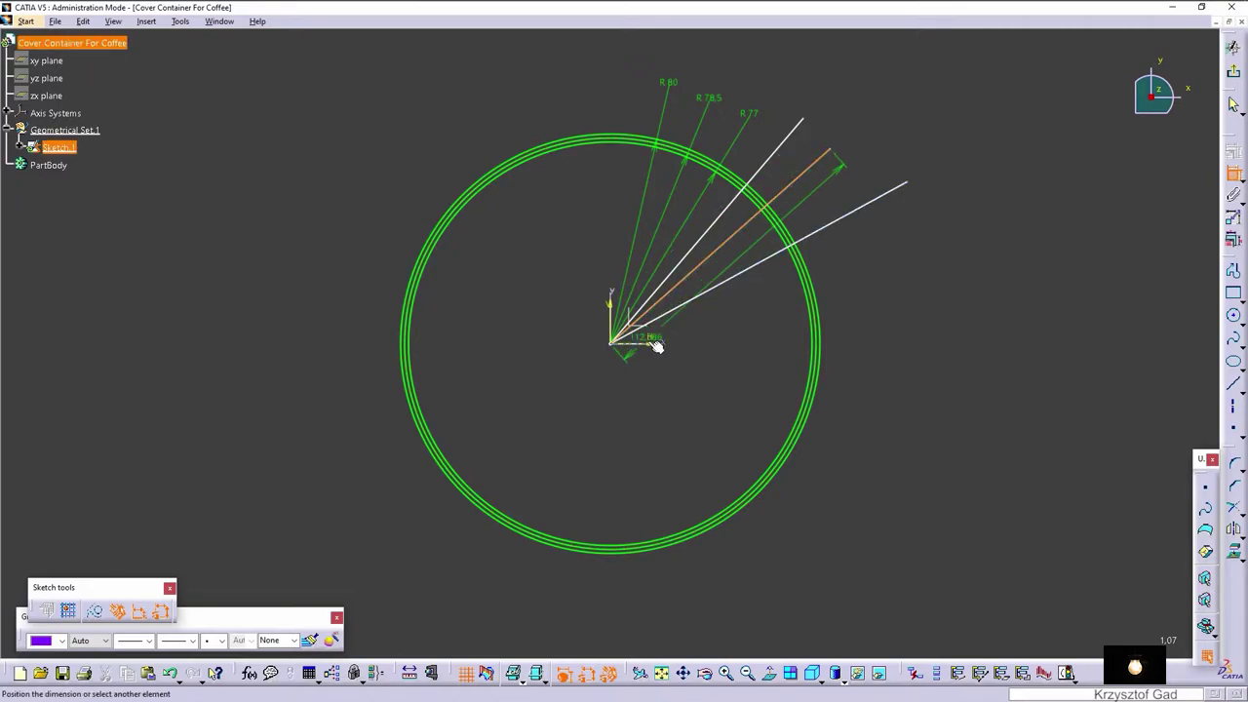
left_click(651, 343)
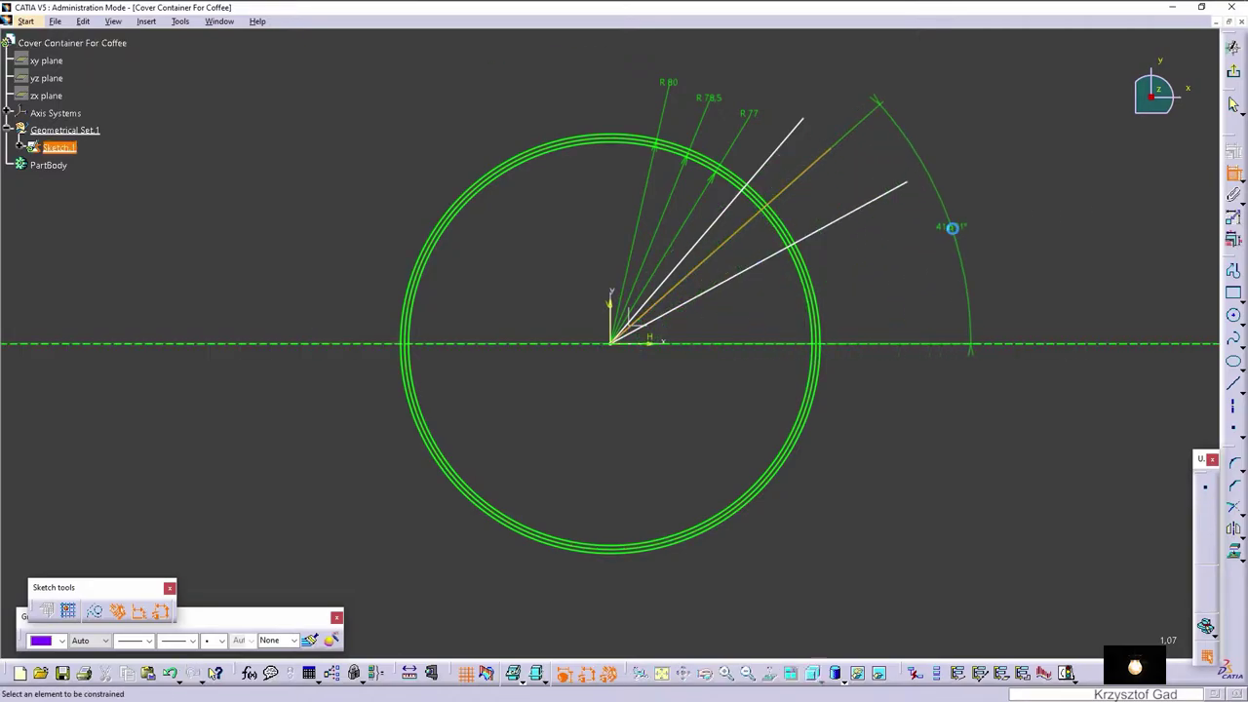
left_click(952, 227)
double_click(955, 229)
type("33")
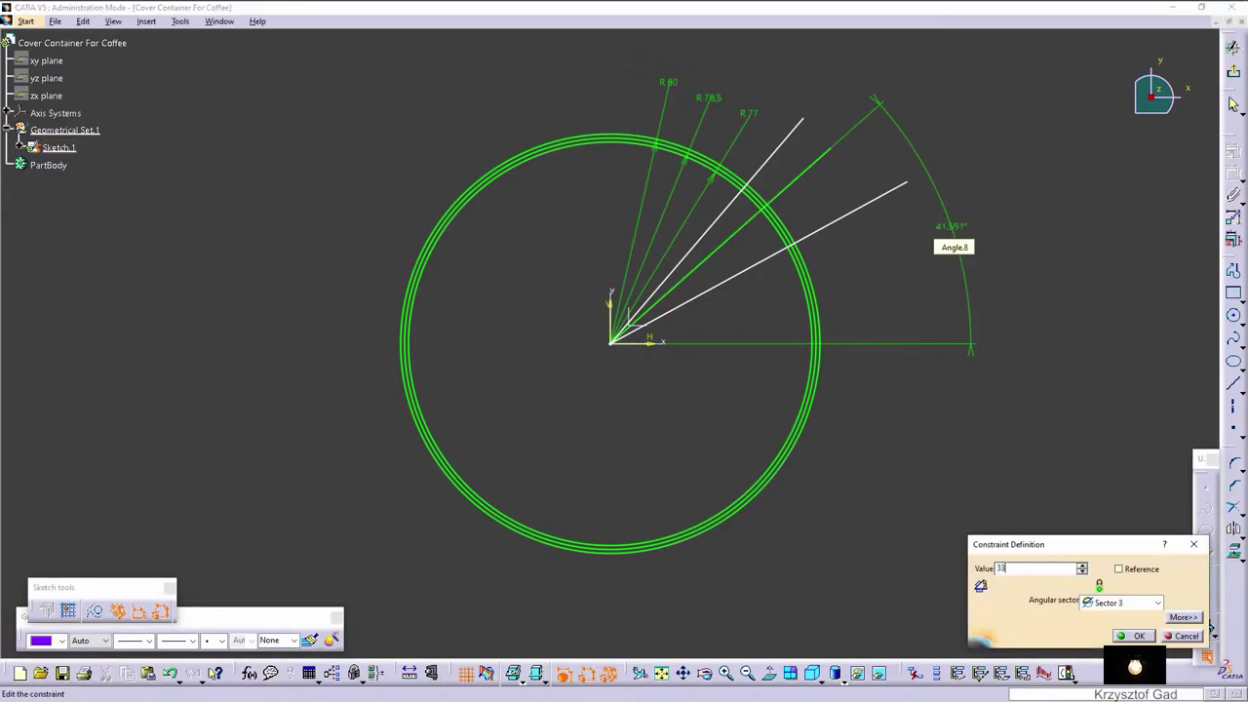
key("Return")
Set a 0° angle between the second line and the 33° line so they coincide.
left_click(880, 200)
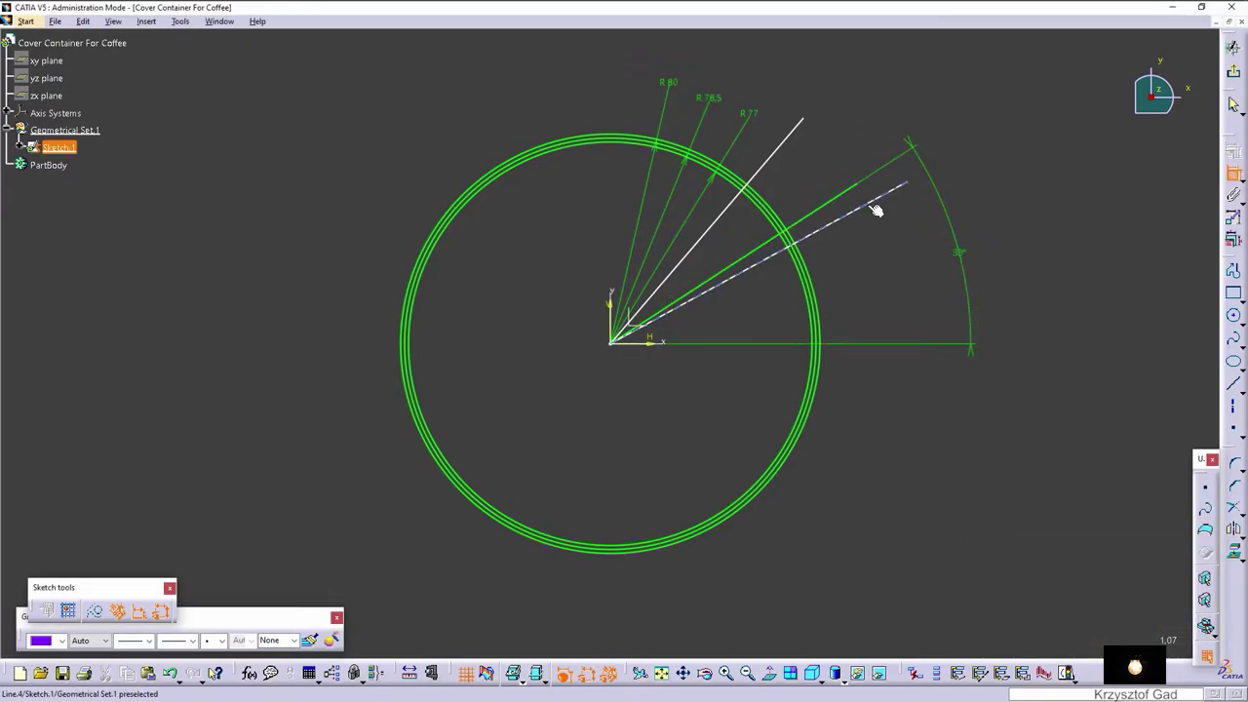
left_click(874, 180)
left_click(876, 182)
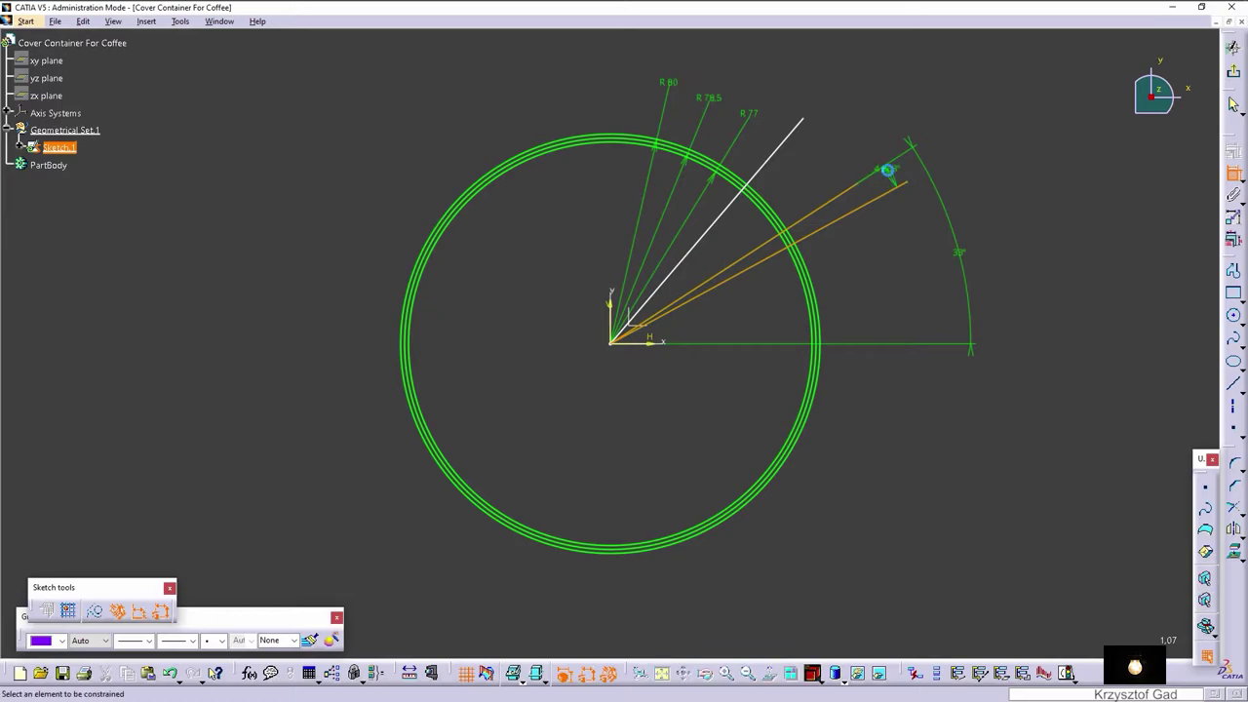
double_click(890, 177)
type("0")
key("Return")
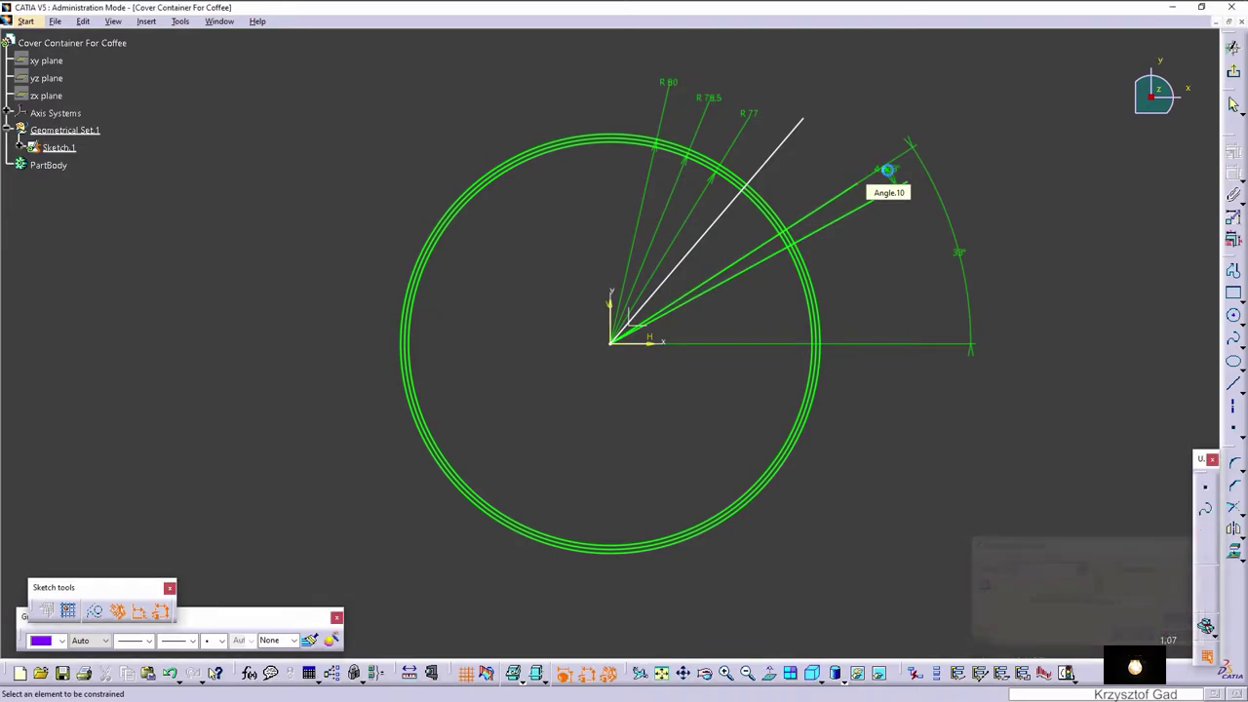
Set a 1° angle between the remaining line and its neighbouring line.
left_click(785, 139)
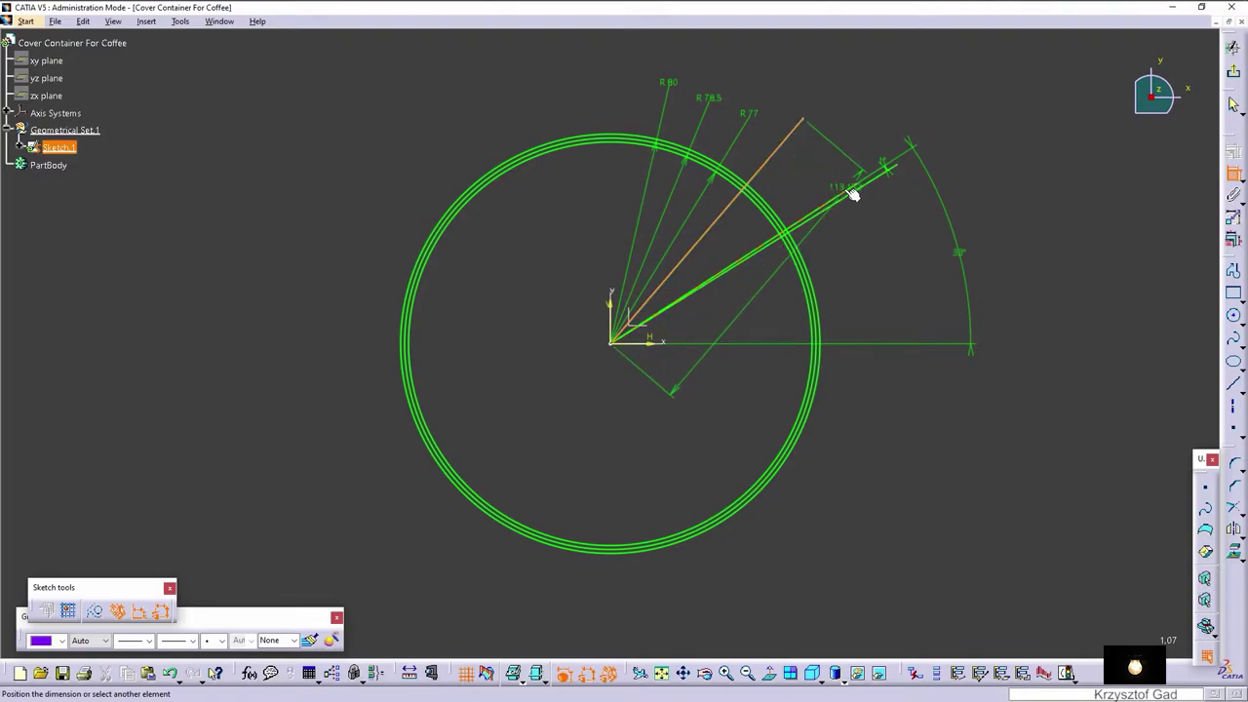
left_click(852, 193)
double_click(847, 145)
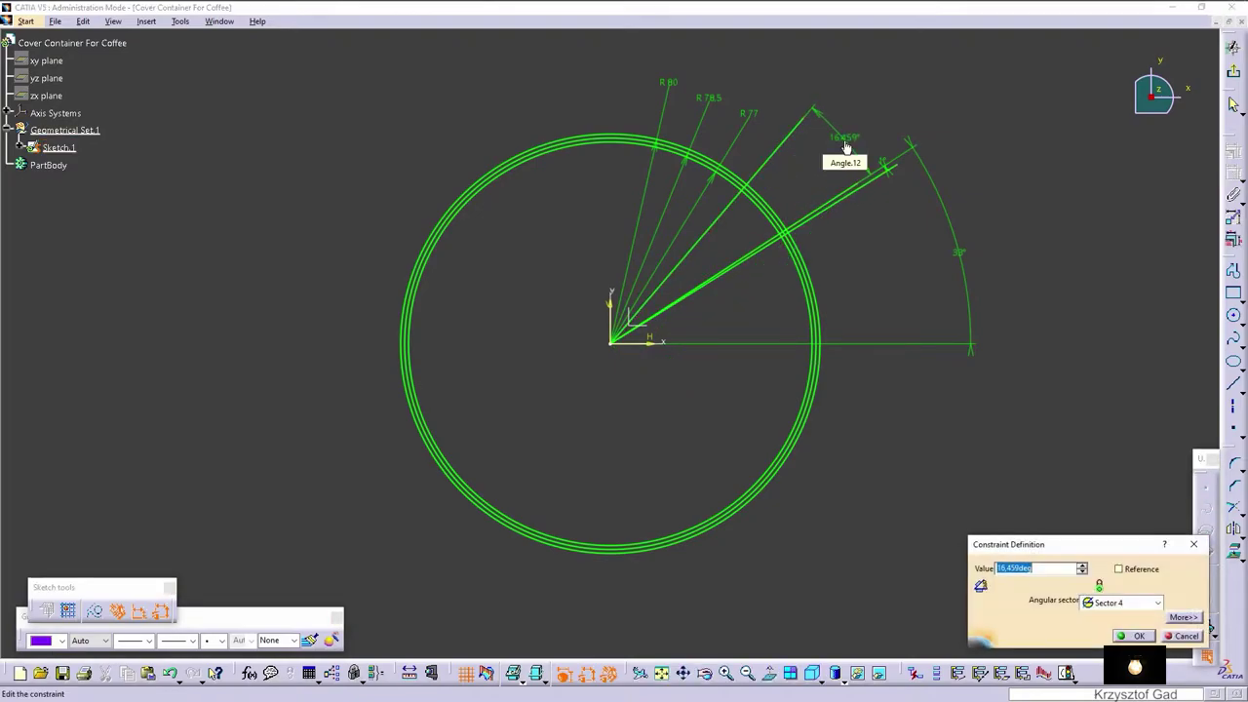
type("1")
key("Return")
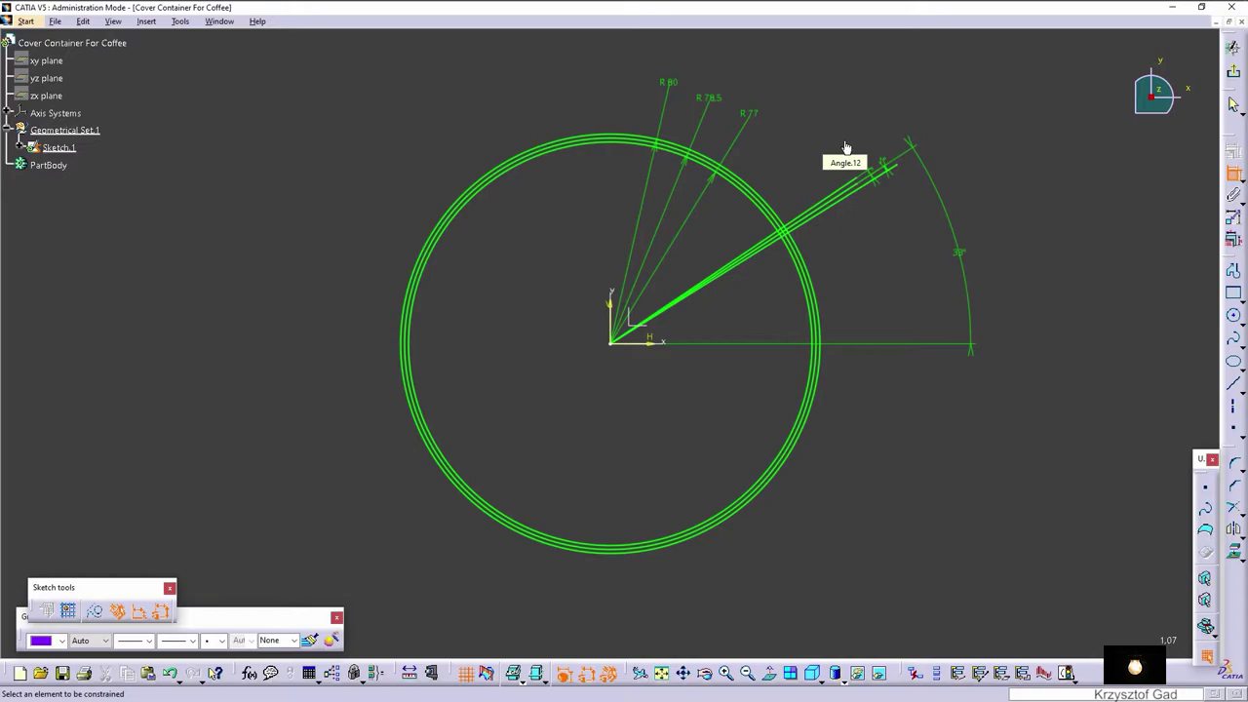
Mirror the selected inclined lines across the horizontal H axis.
left_click(823, 213)
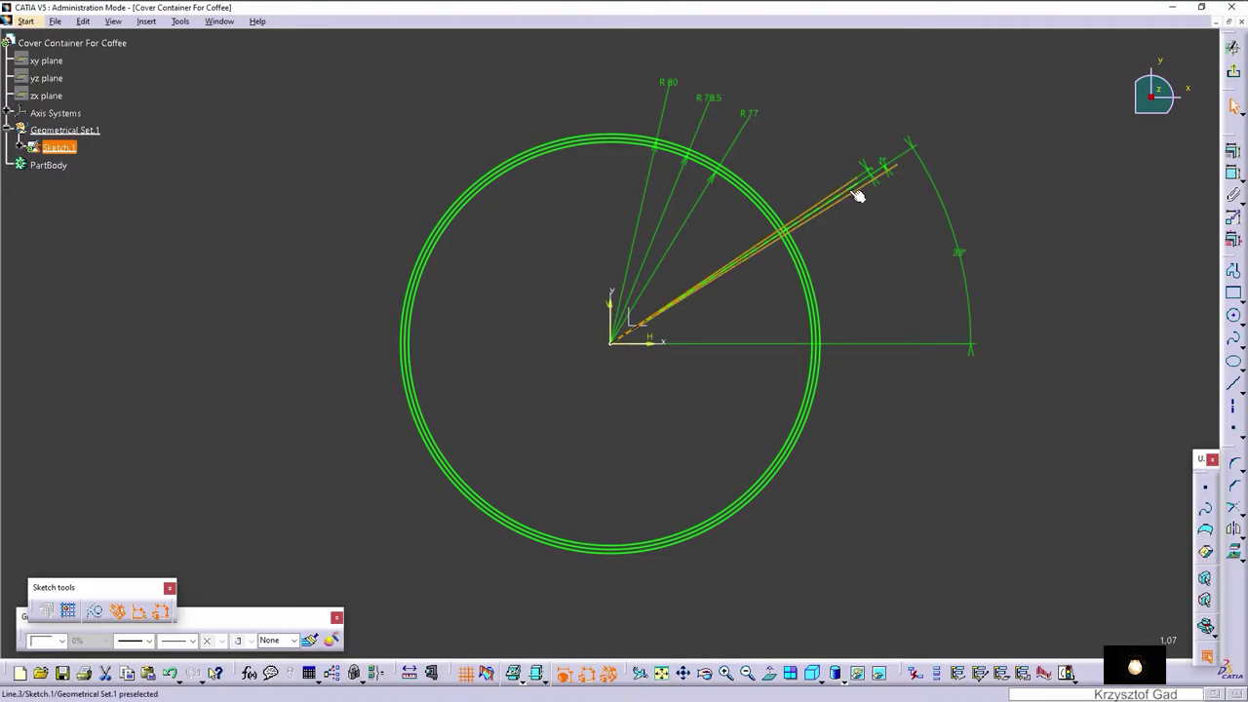
left_click(856, 195, "ctrl")
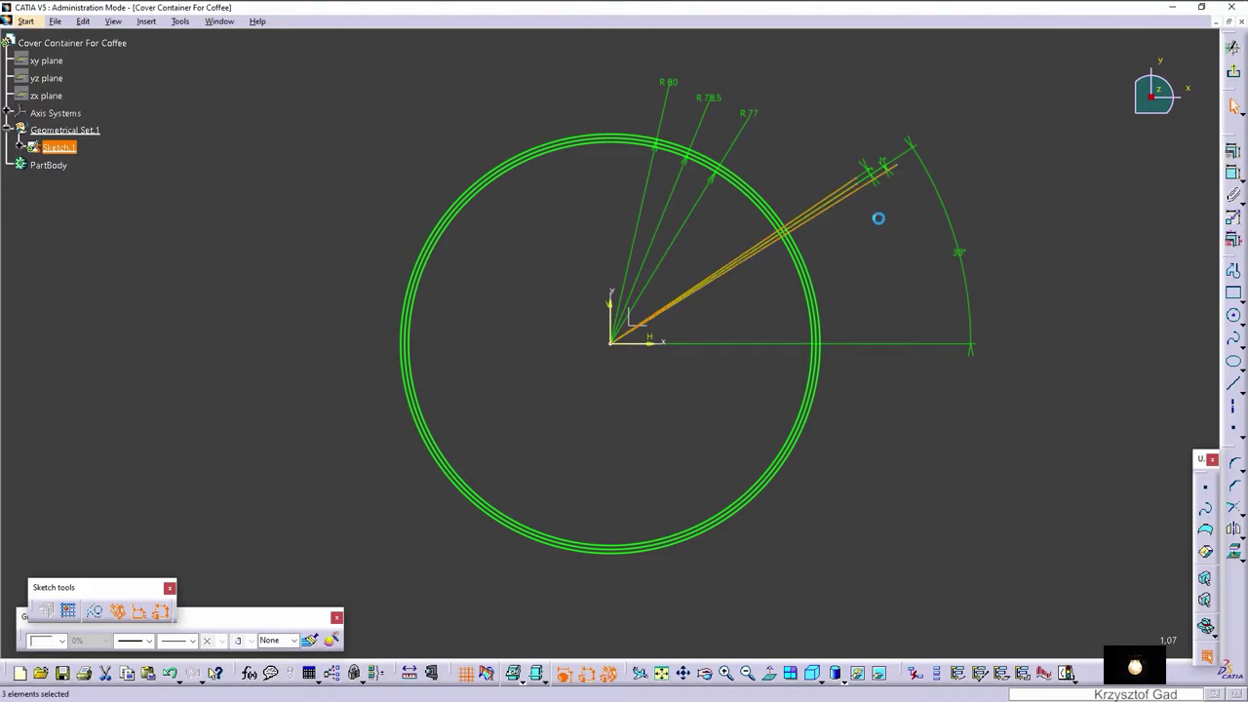
left_click(1235, 531)
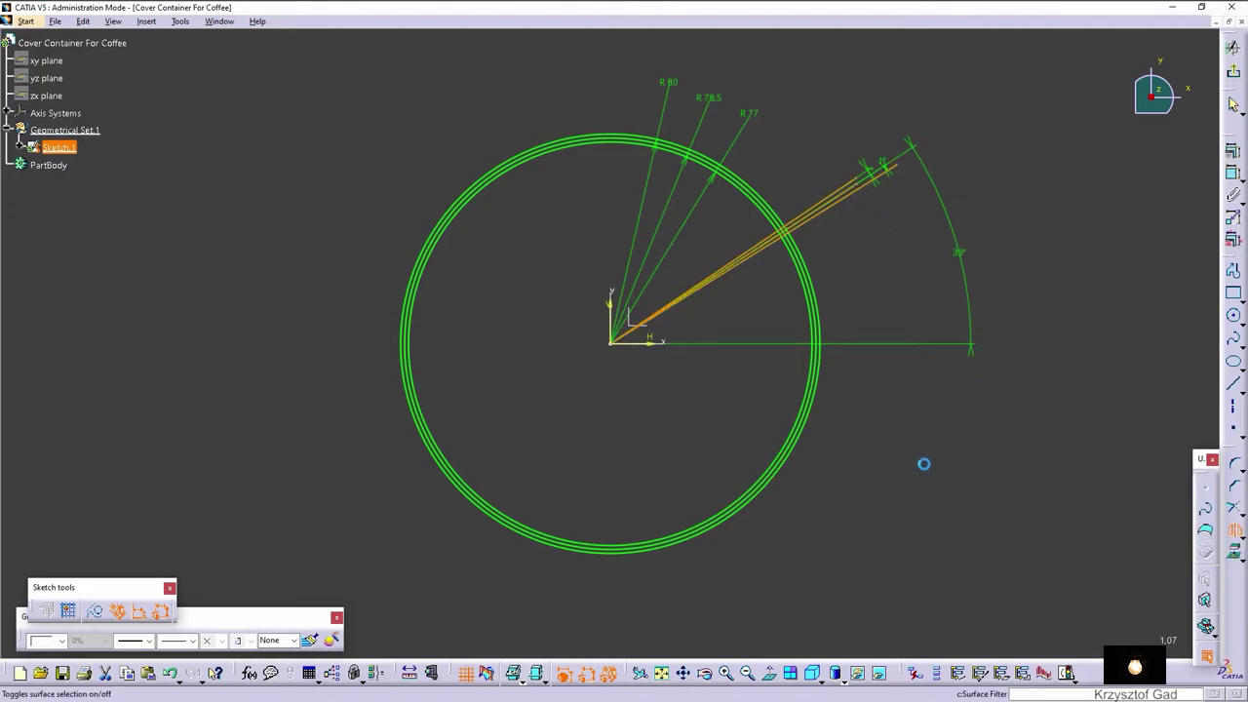
left_click(651, 343)
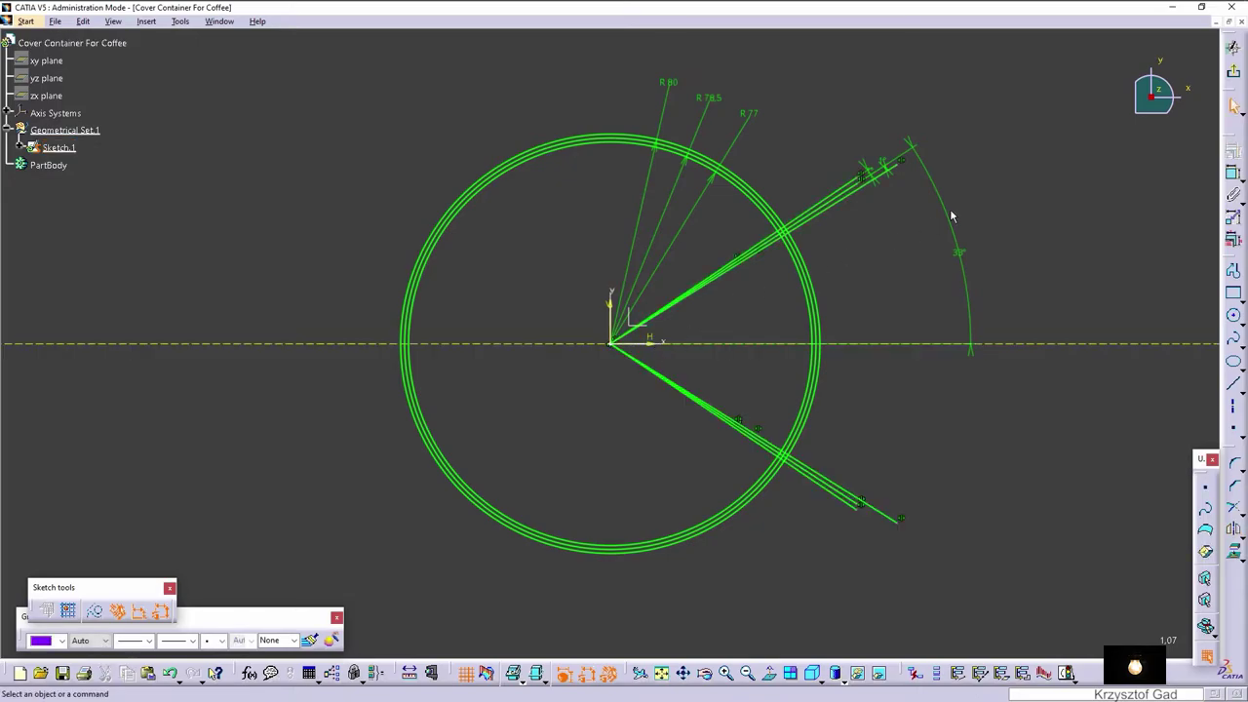
Quick Trim the radial line segments lying outside the outer circle.
left_click(1238, 514)
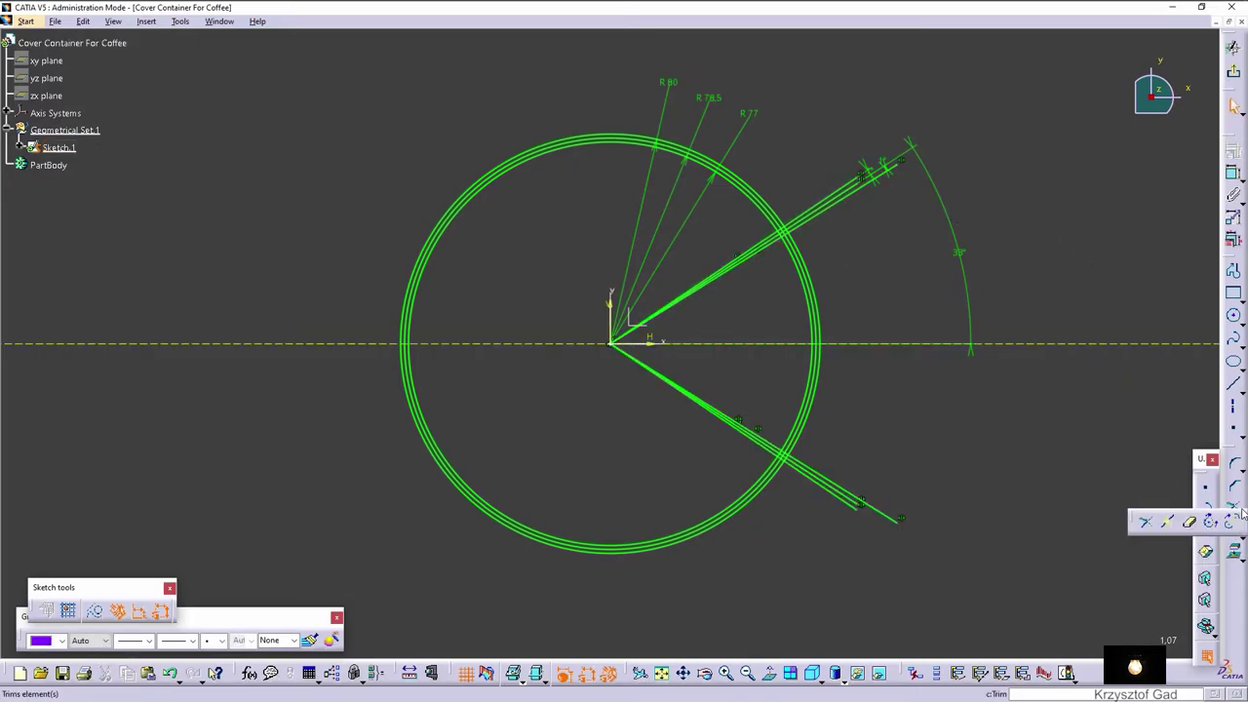
left_click(1192, 524)
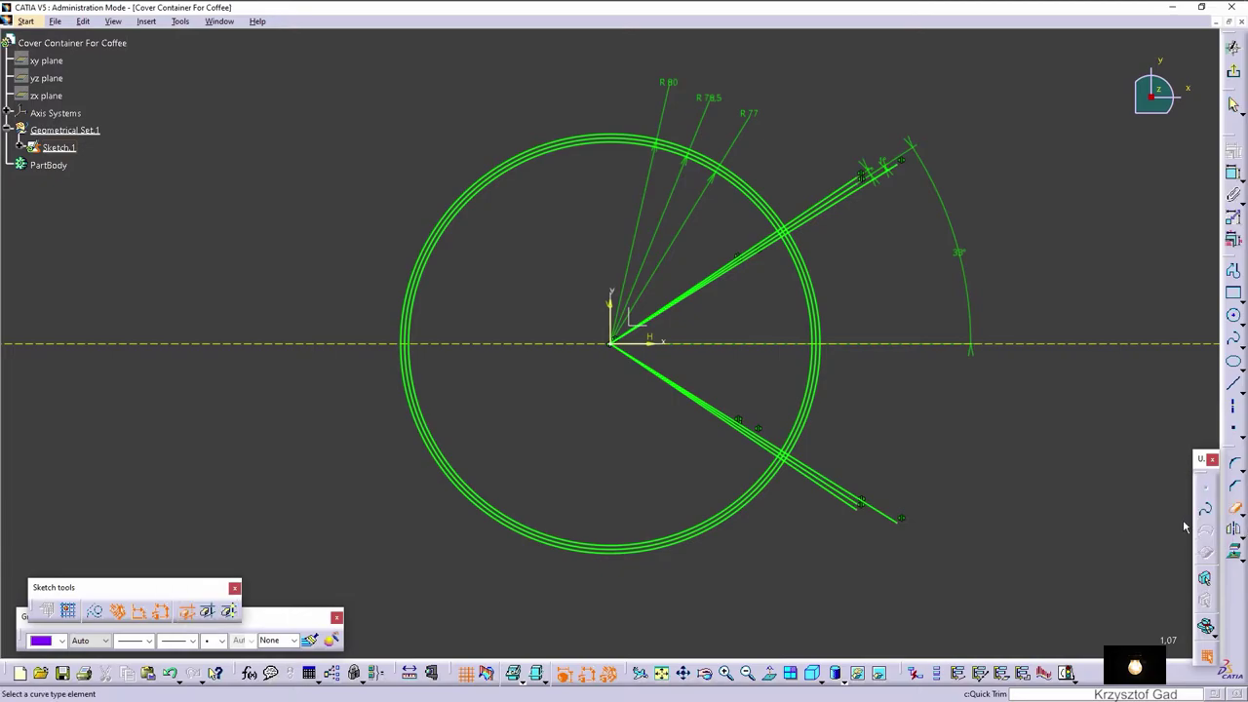
left_click(822, 479)
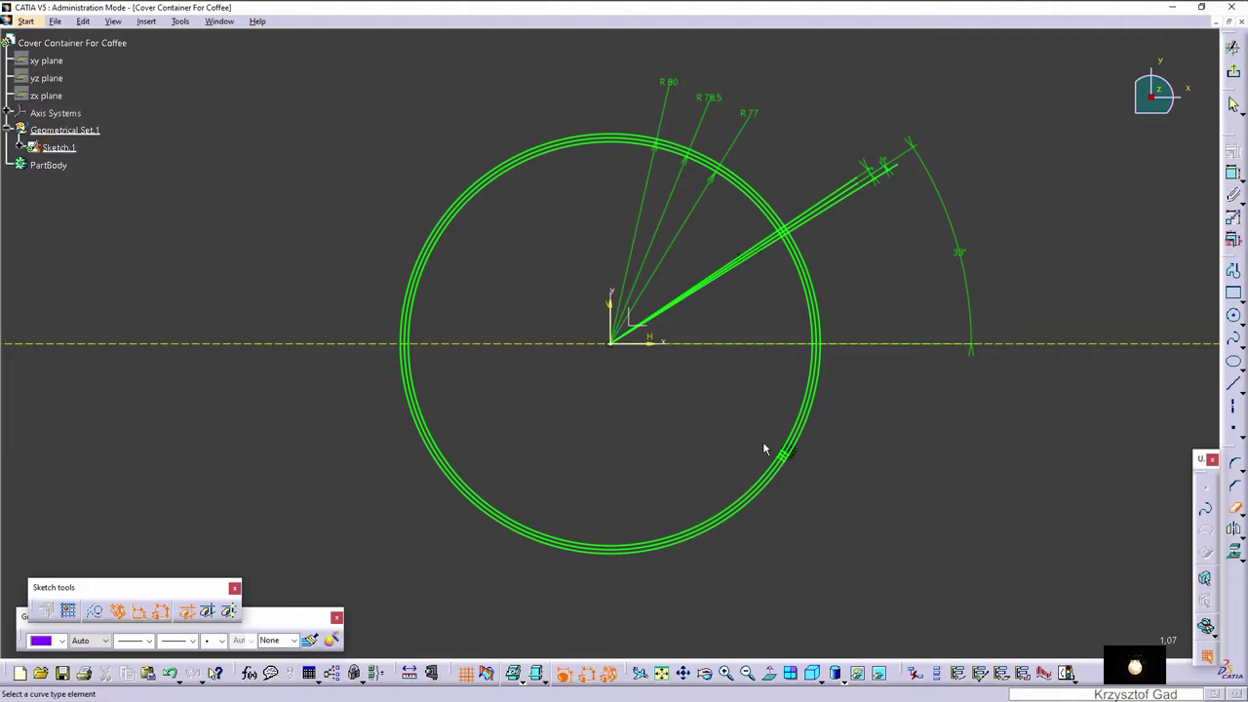
left_click(812, 223)
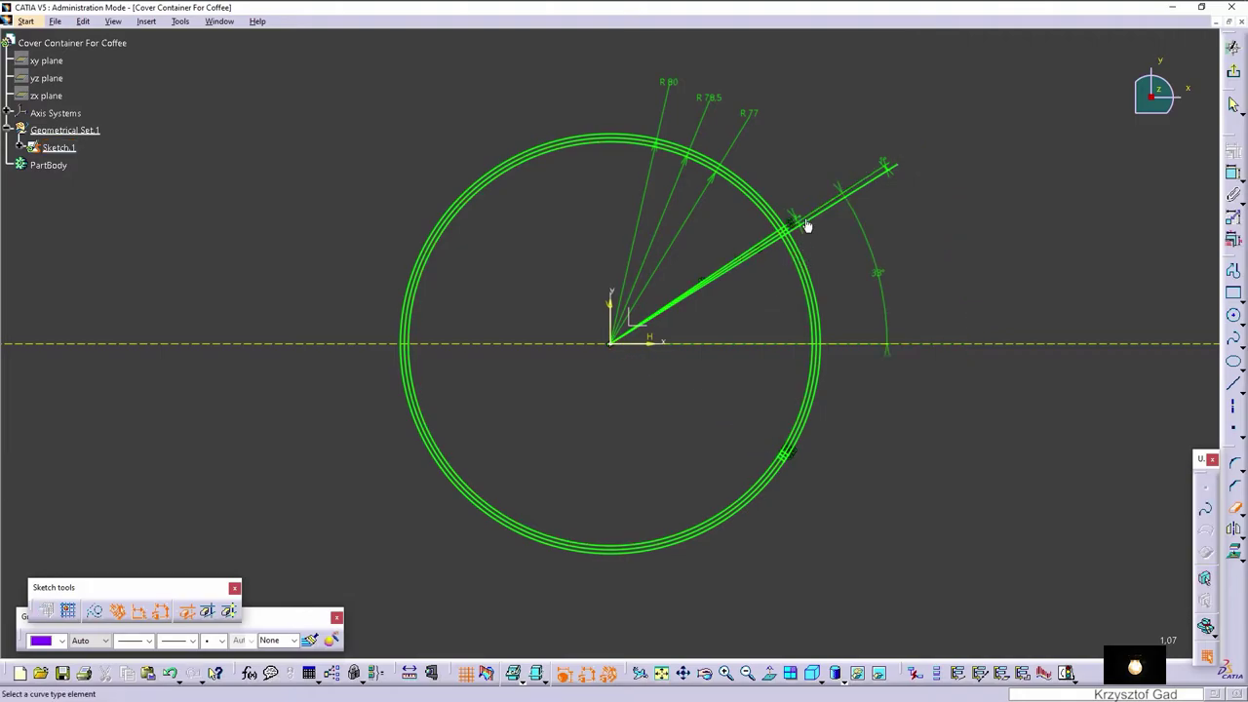
left_click(817, 223)
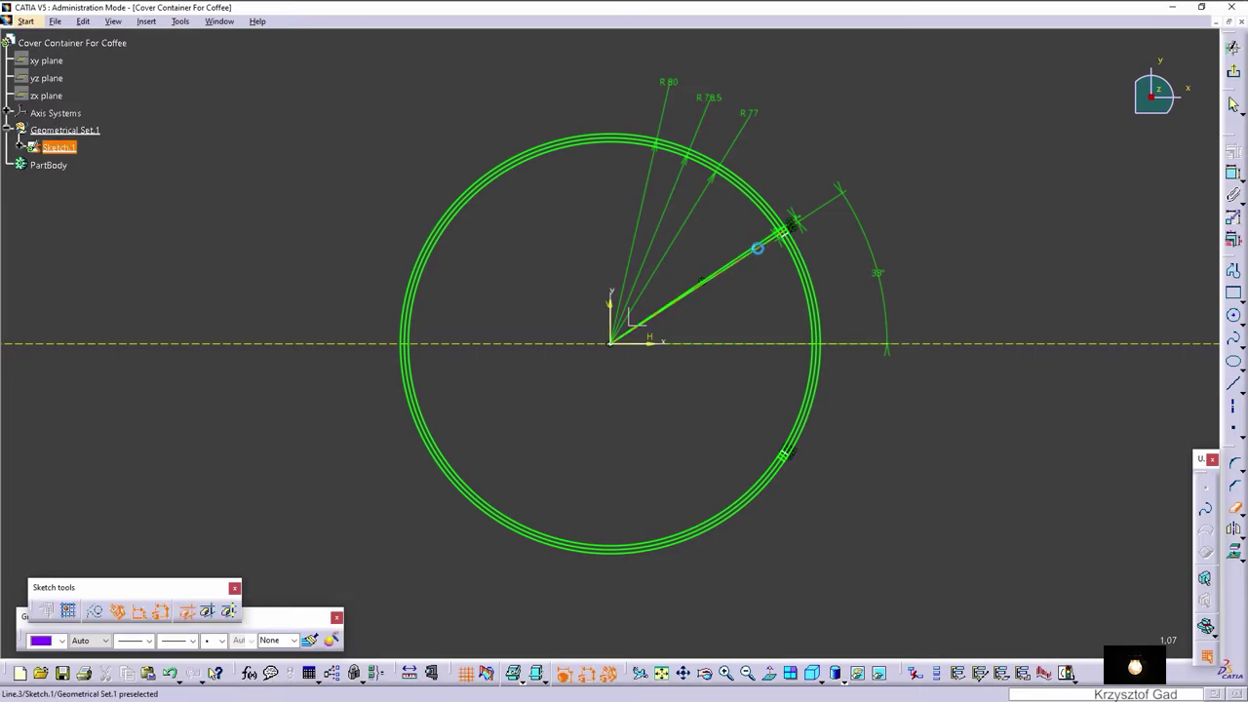
Quick Trim arc and cut-edge pieces at the joint to form a stepped Z-shaped gap.
middle_click_drag(760, 250, 821, 205)
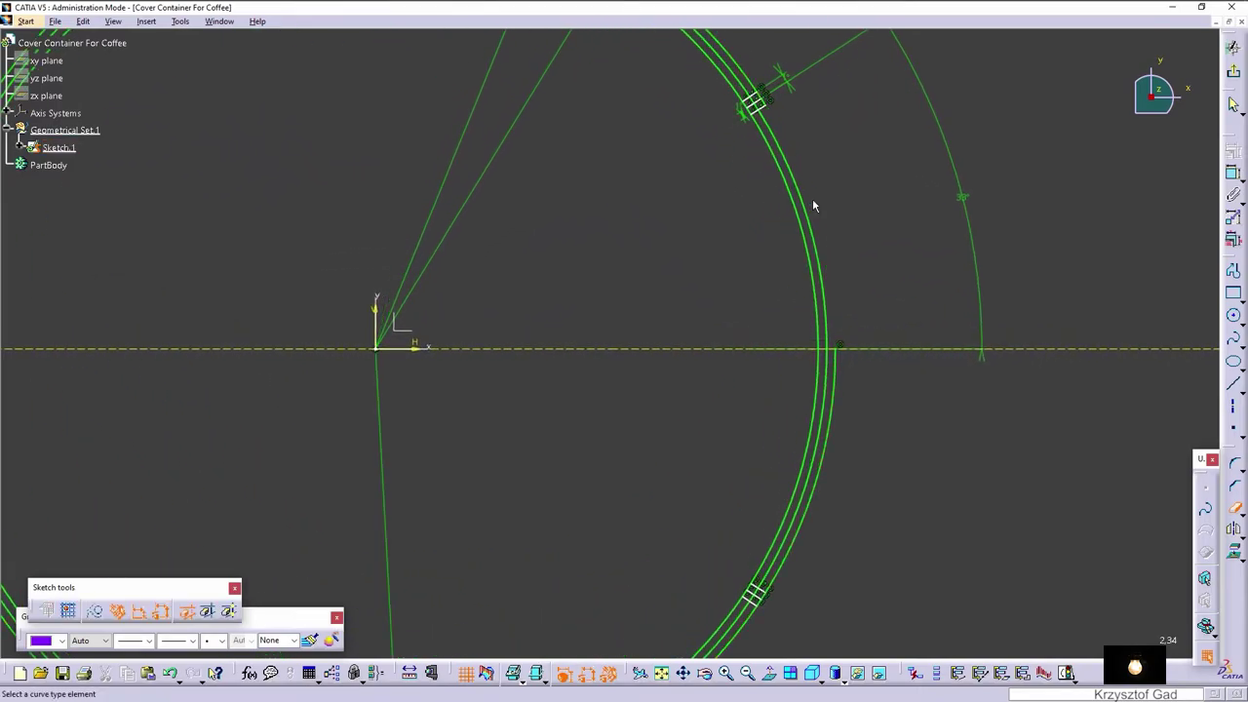
left_click(835, 369)
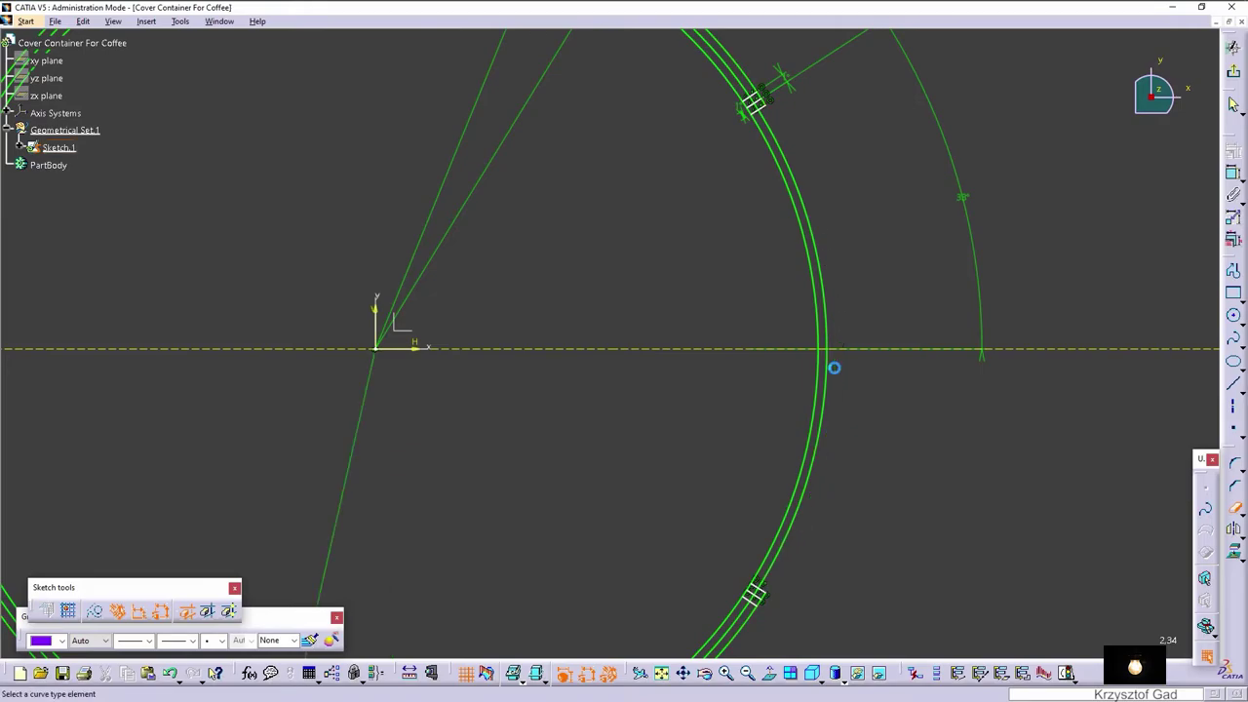
middle_click_drag(849, 404, 822, 444)
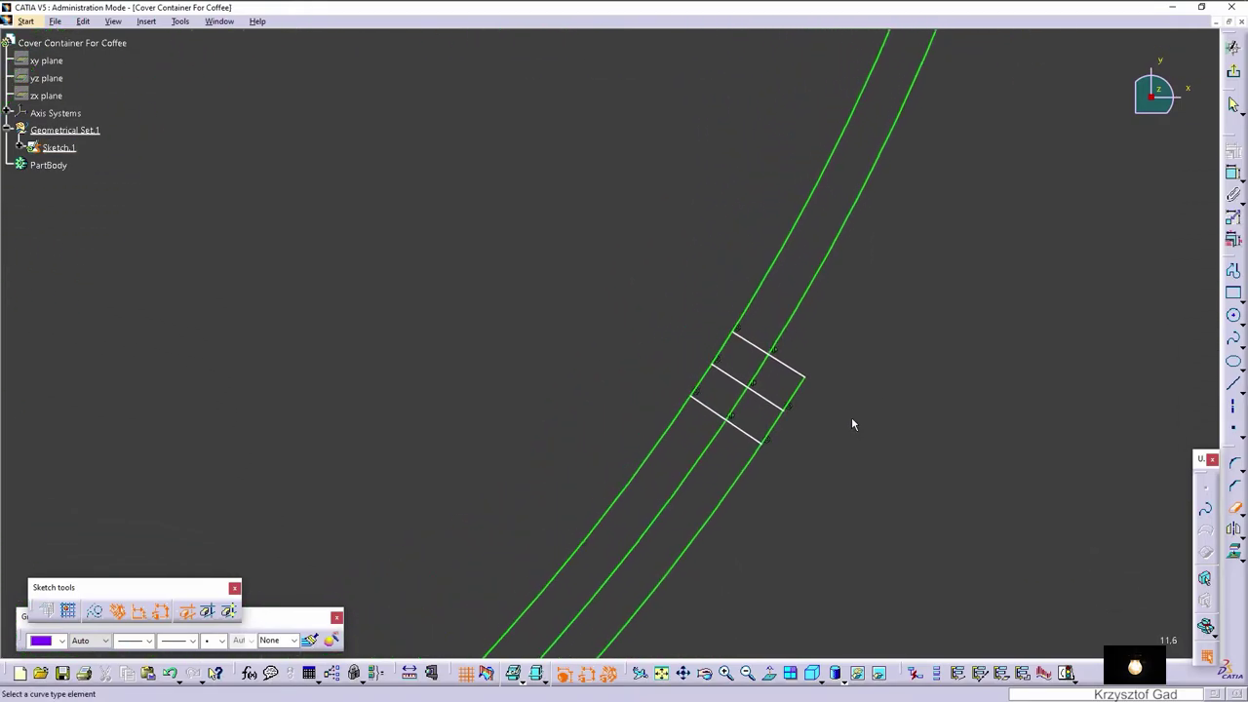
left_click(661, 448)
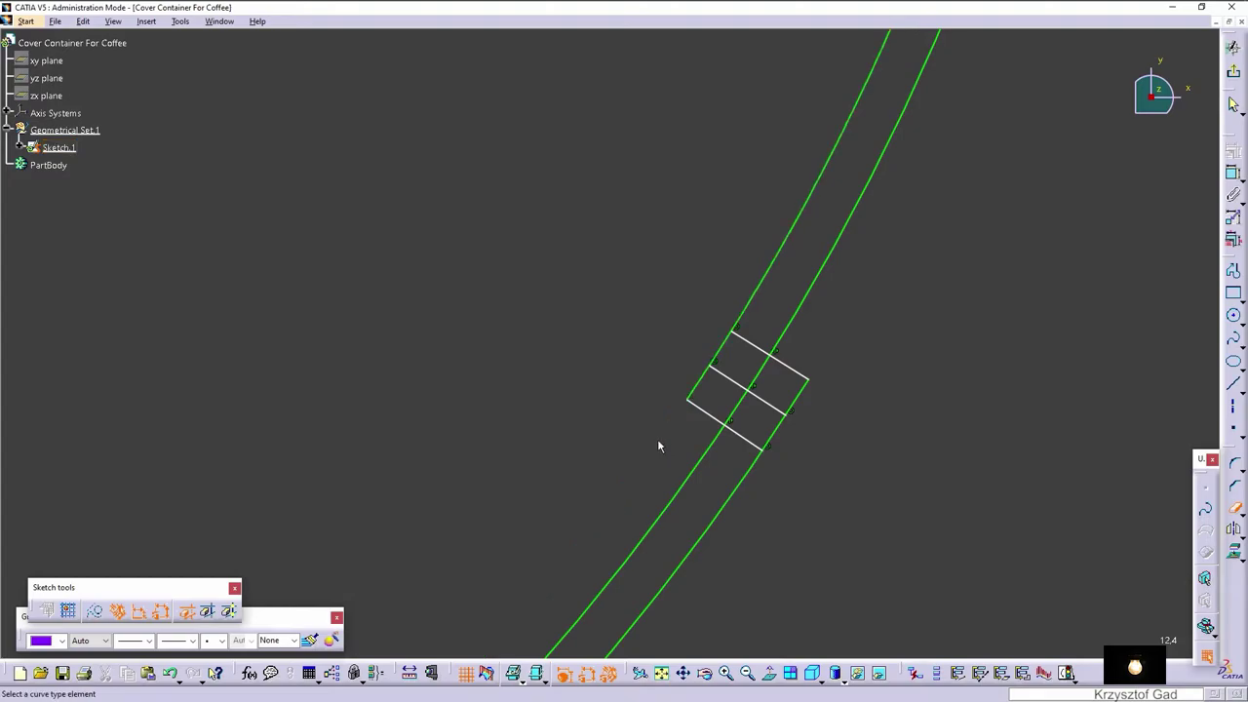
left_click(801, 390)
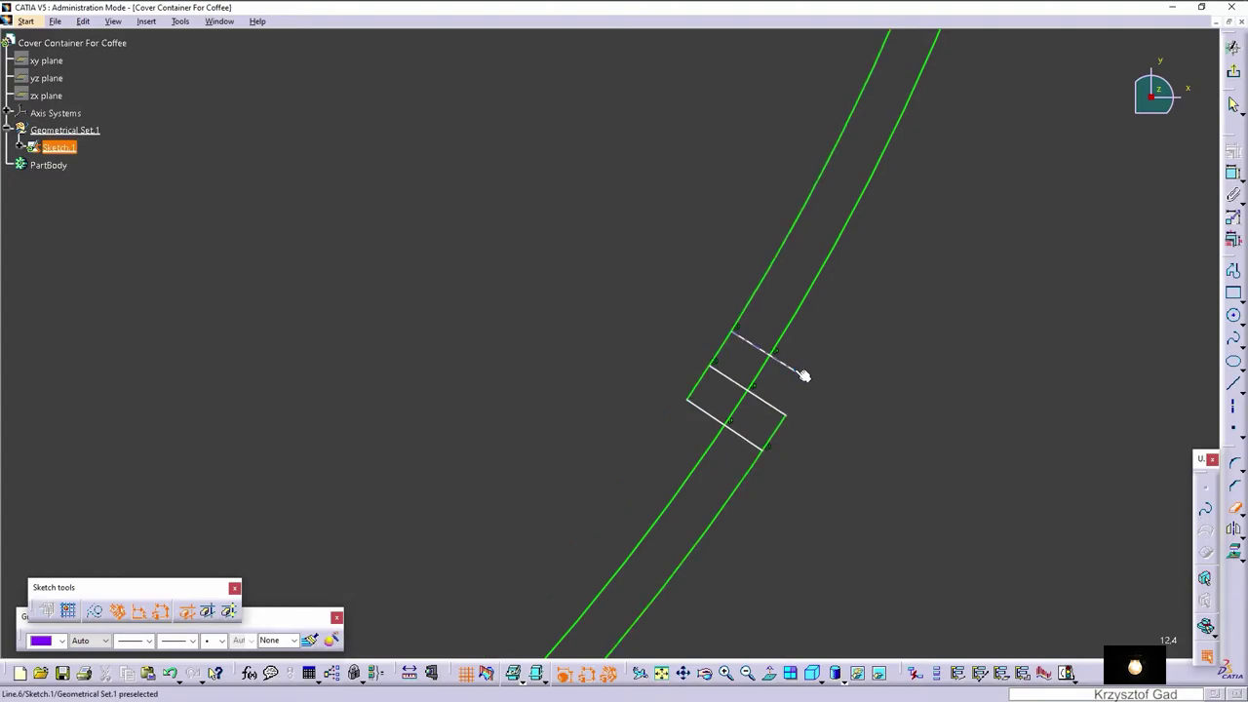
left_click(803, 375)
left_click(743, 439)
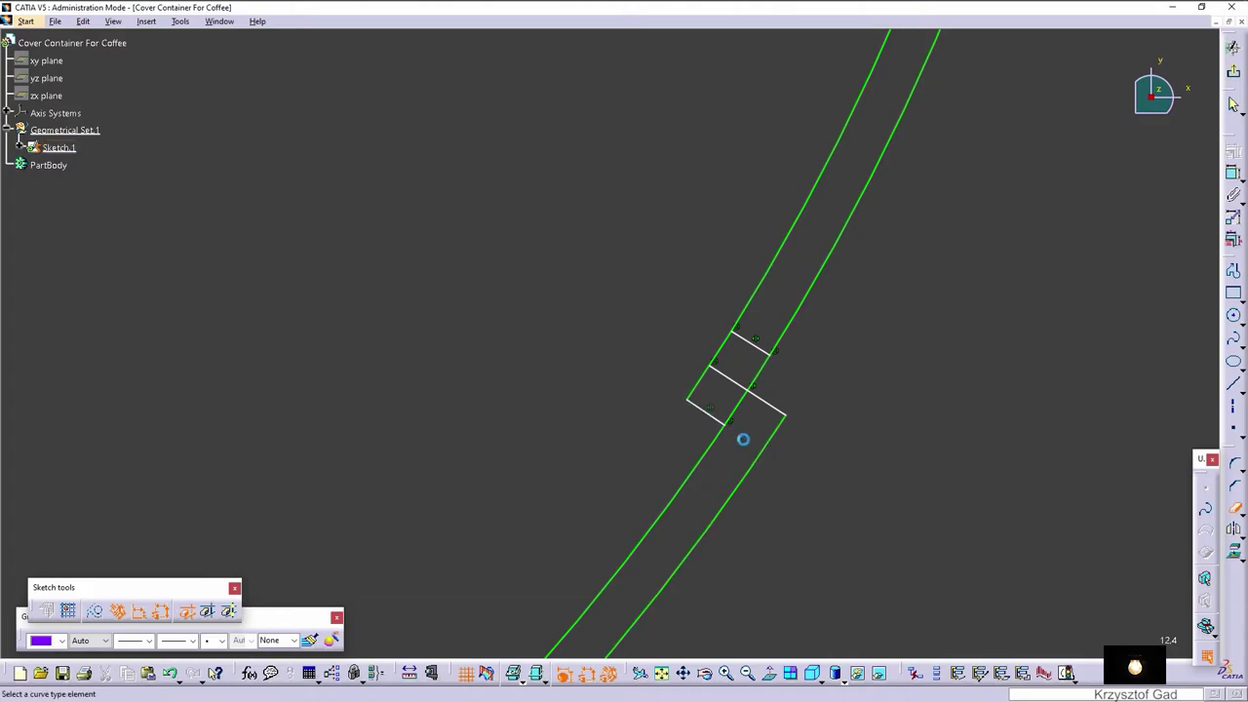
left_click(741, 406)
left_click(786, 329)
Trim the leftover inner arc and joint corner segments into one clean split-ring outline.
scroll(781, 313, "down", 5)
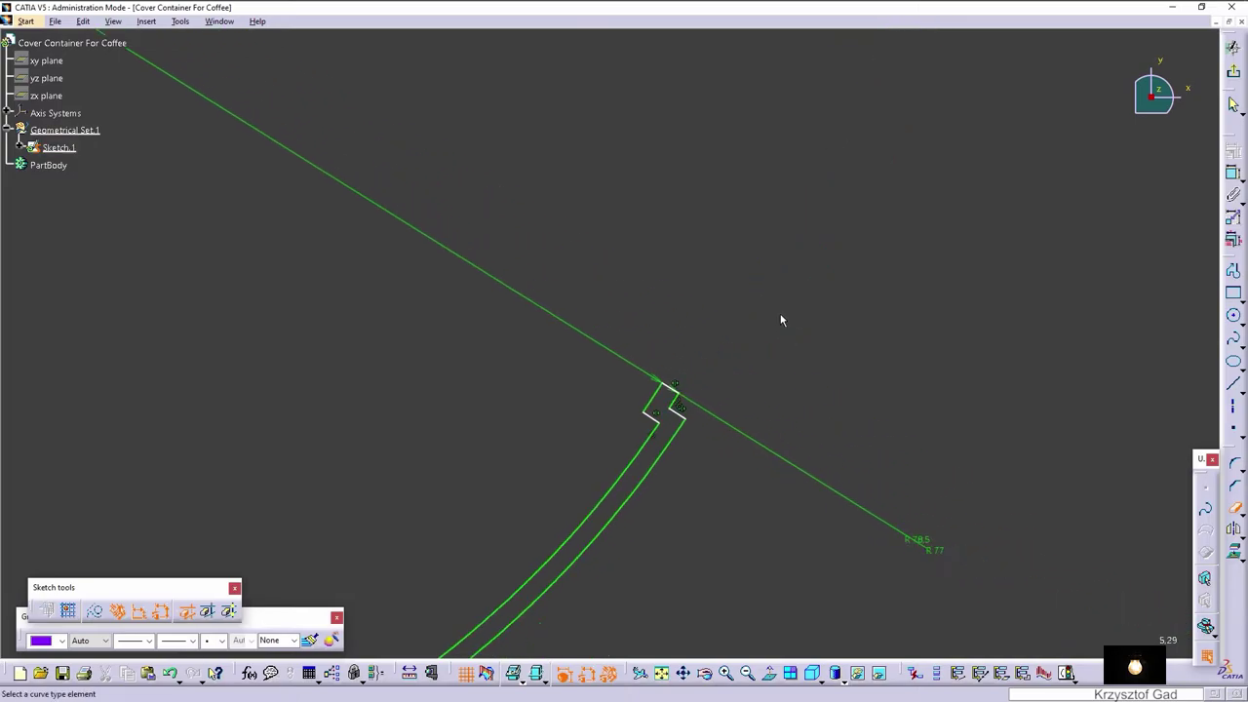
scroll(757, 331, "up", 1)
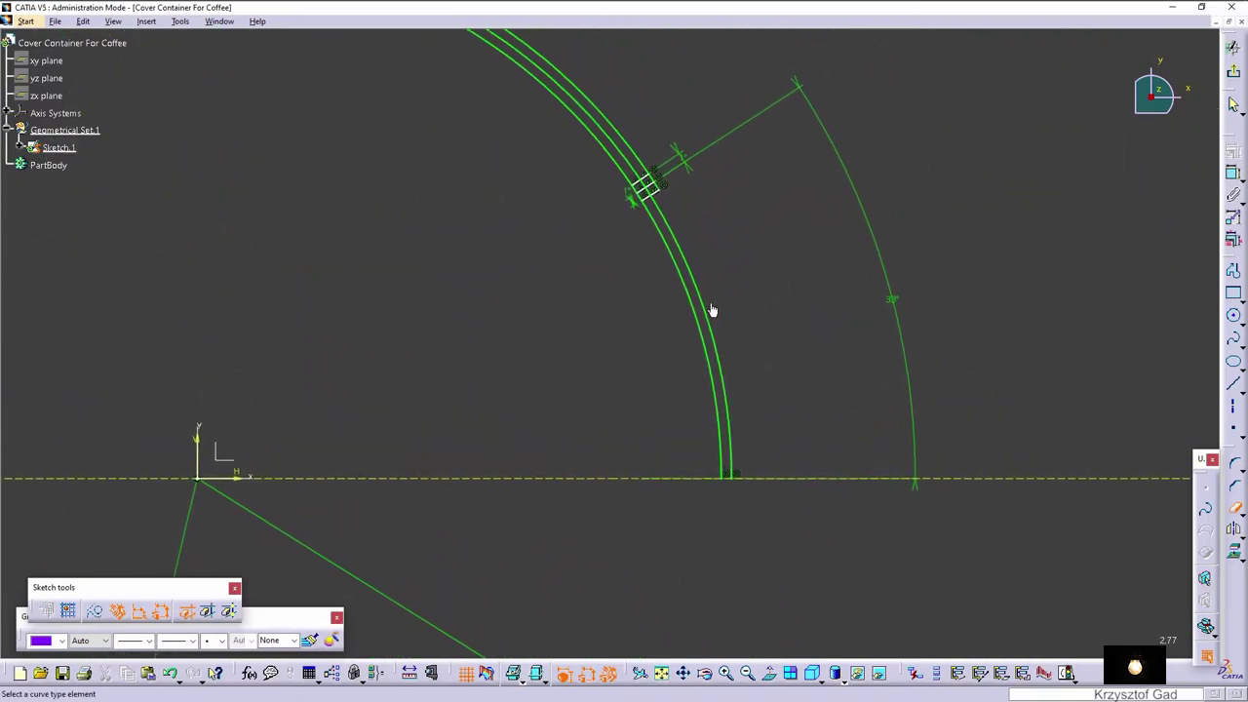
left_click(694, 296)
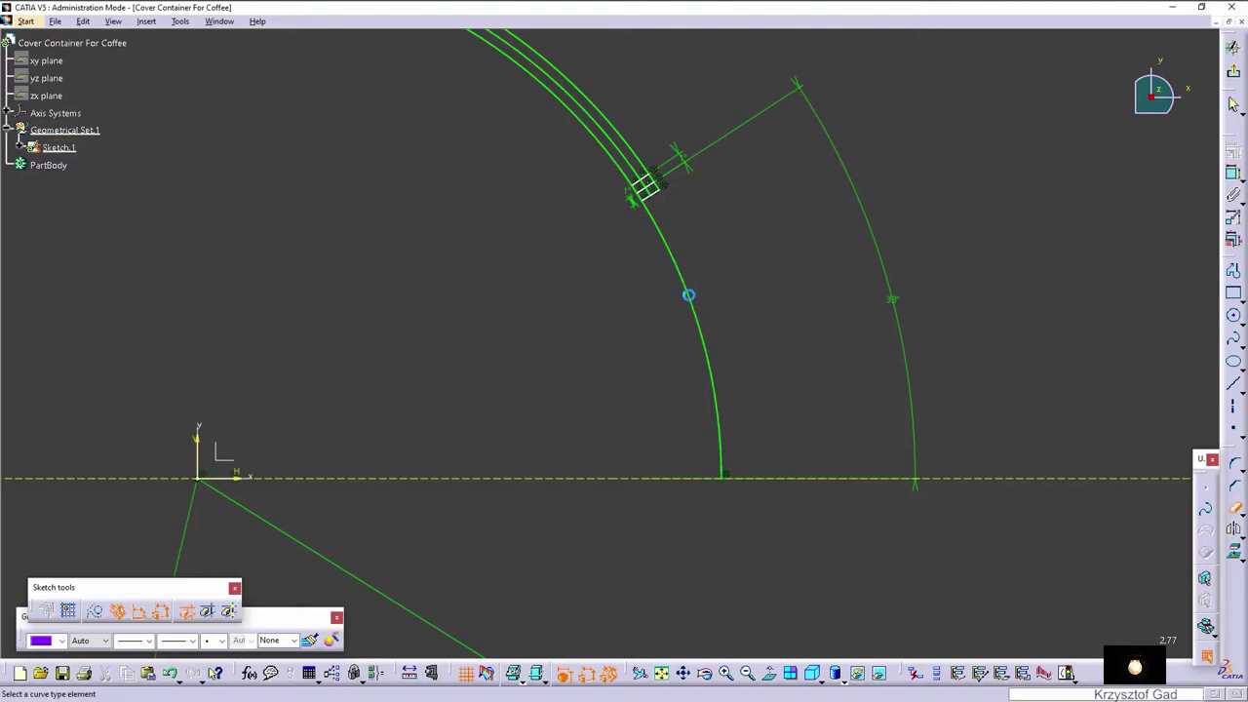
scroll(692, 302, "up", 3)
scroll(751, 345, "up", 2)
scroll(822, 377, "up", 2)
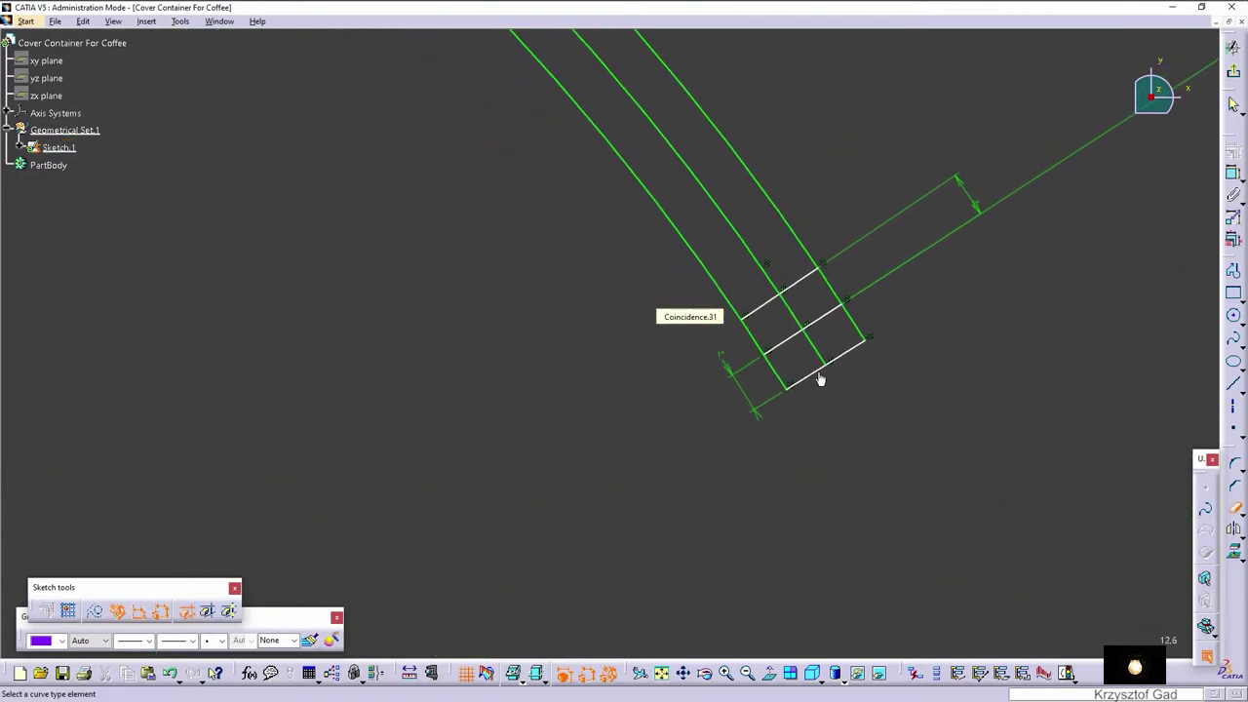
left_click(851, 358)
left_click(857, 325)
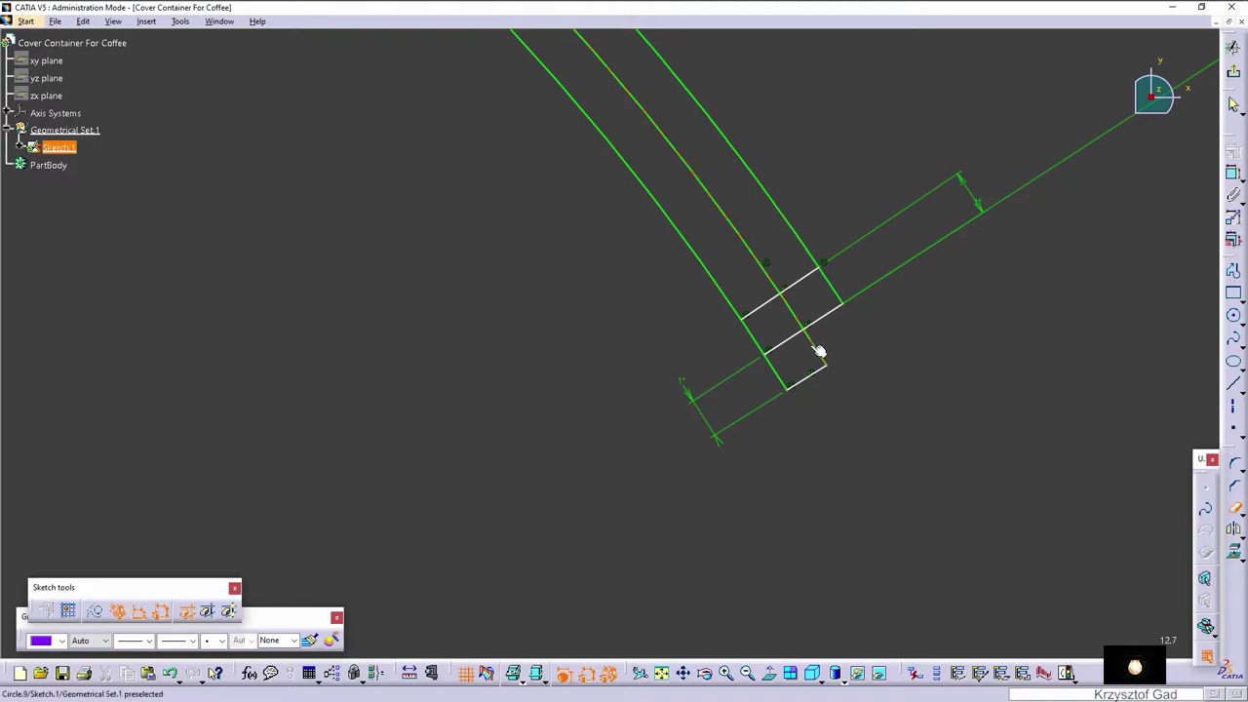
left_click(795, 342)
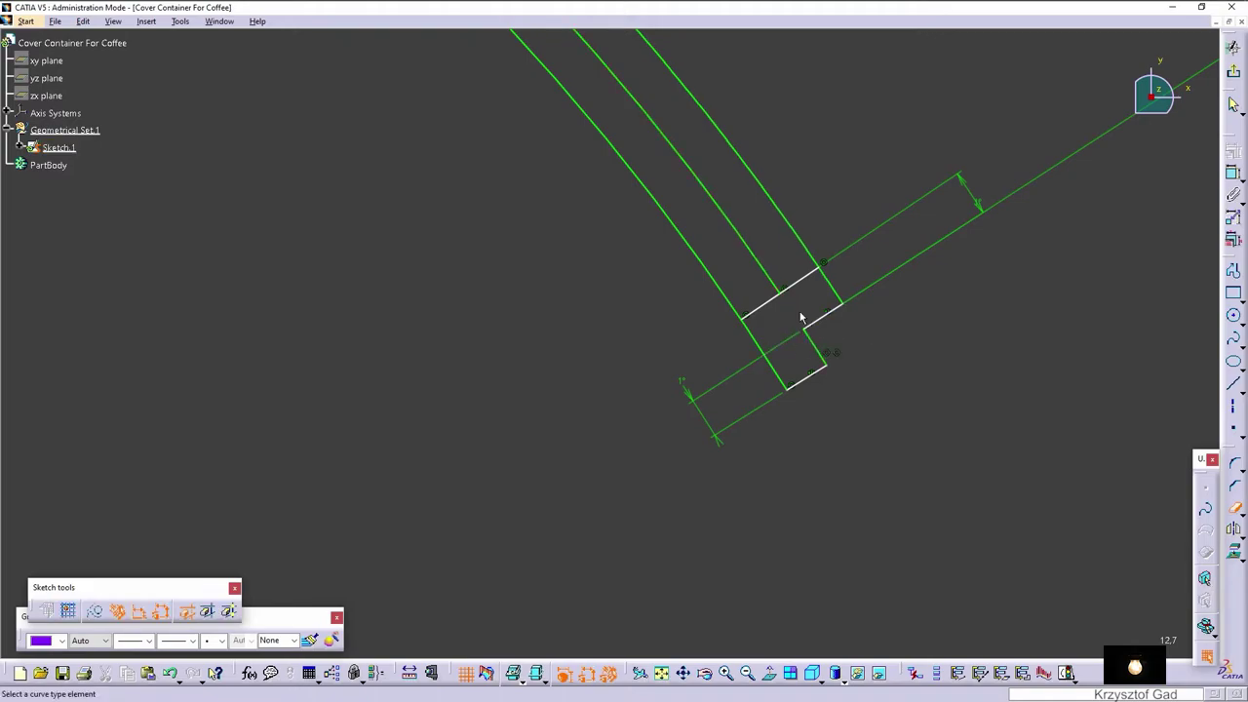
left_click(728, 298)
Fit the whole sketch in view and exit the sketcher to the 3D part.
key("Home")
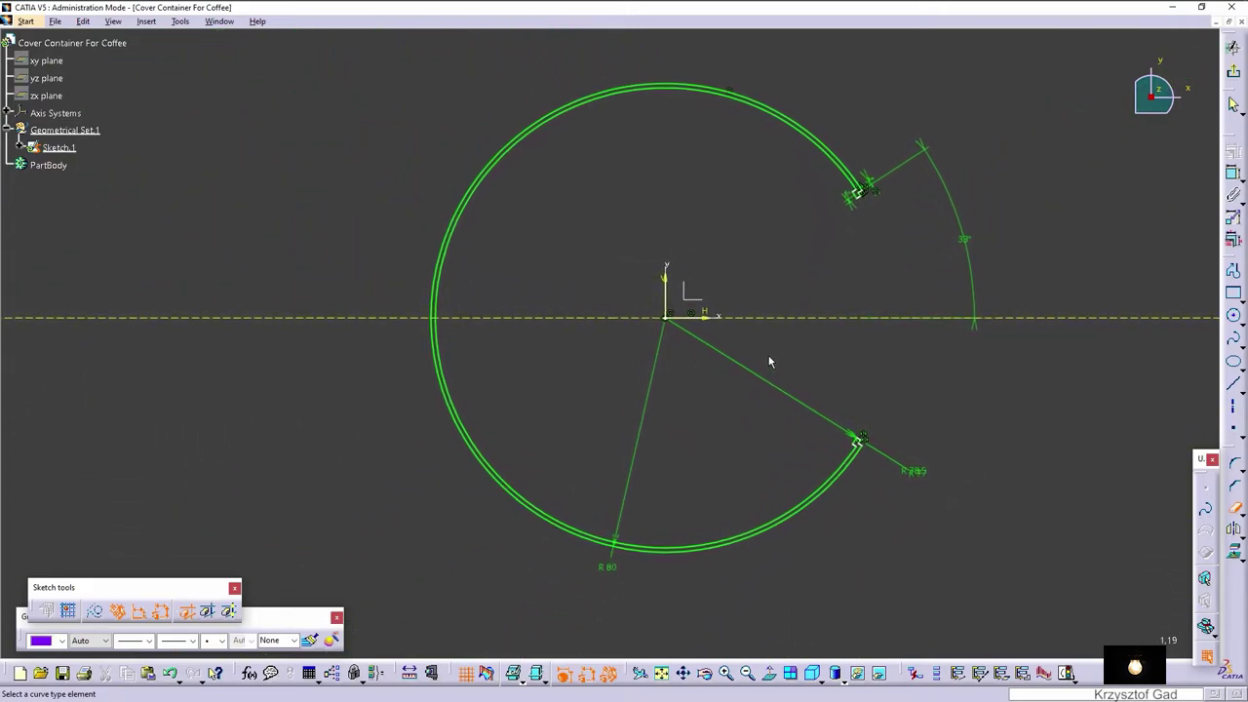
key("Escape")
left_click(811, 411)
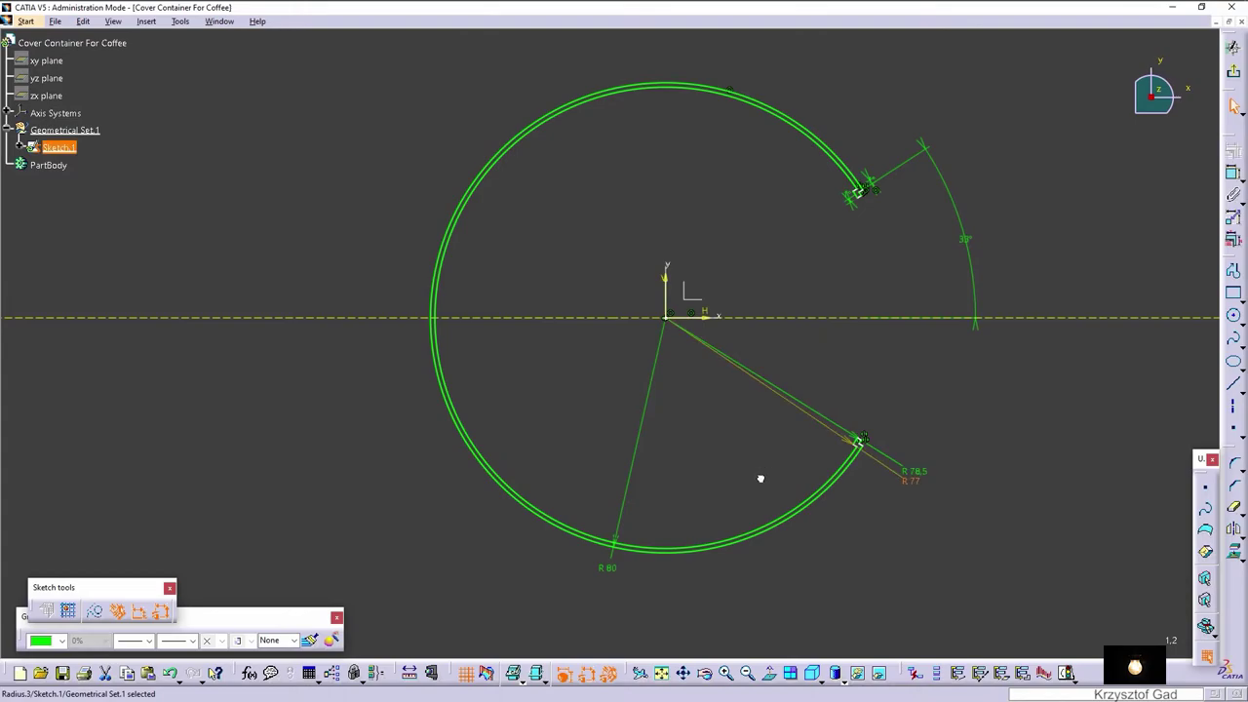
left_click(836, 376)
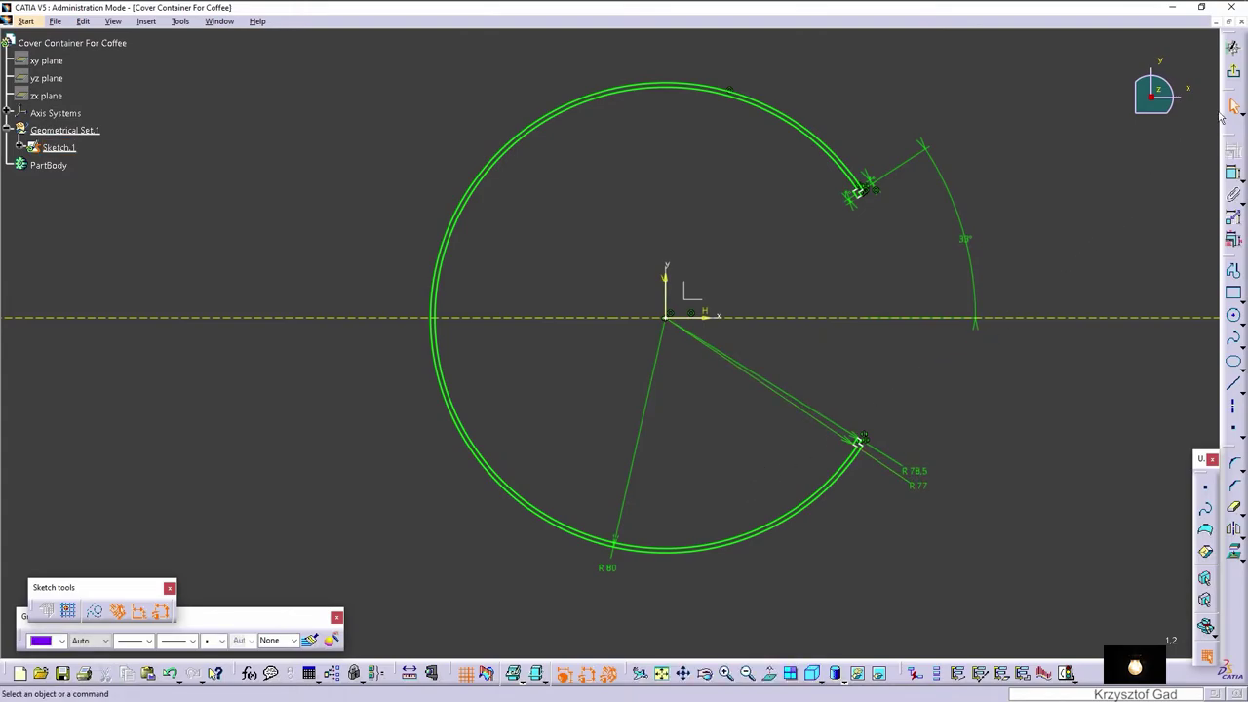
left_click(1207, 658)
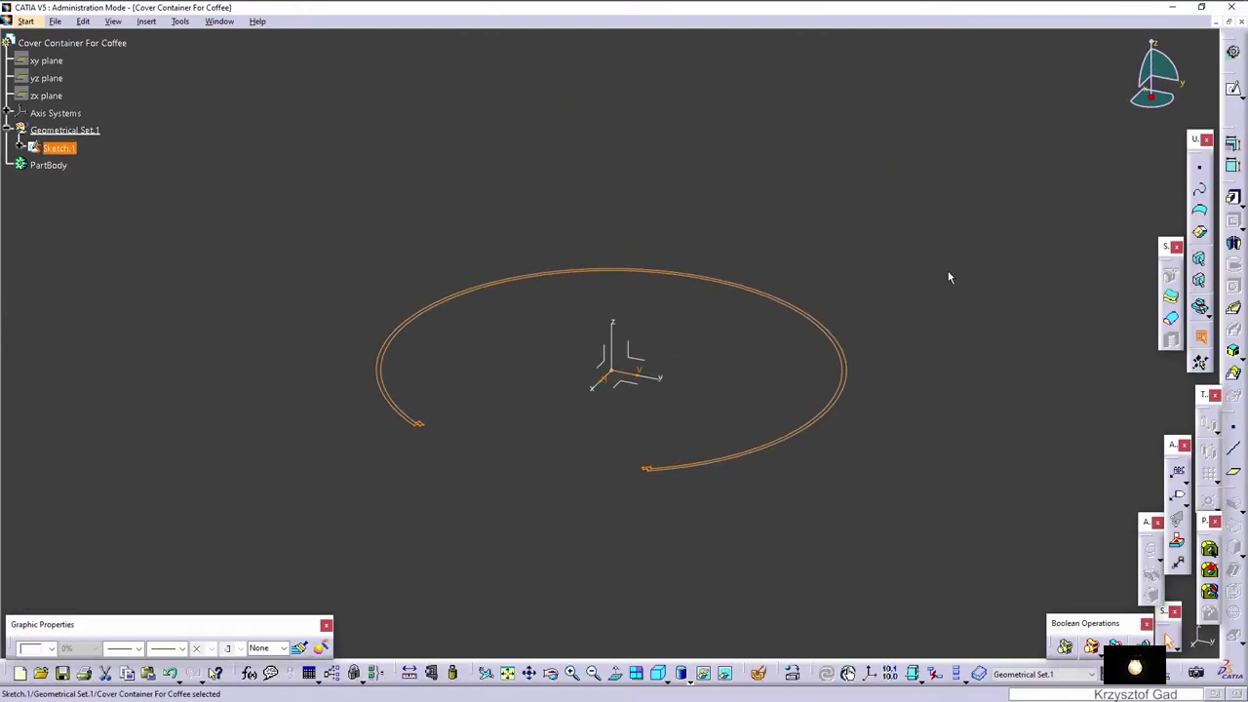
Pad Sketch.1 into a solid split band, accepting the In Work Object warning.
left_click(1235, 199)
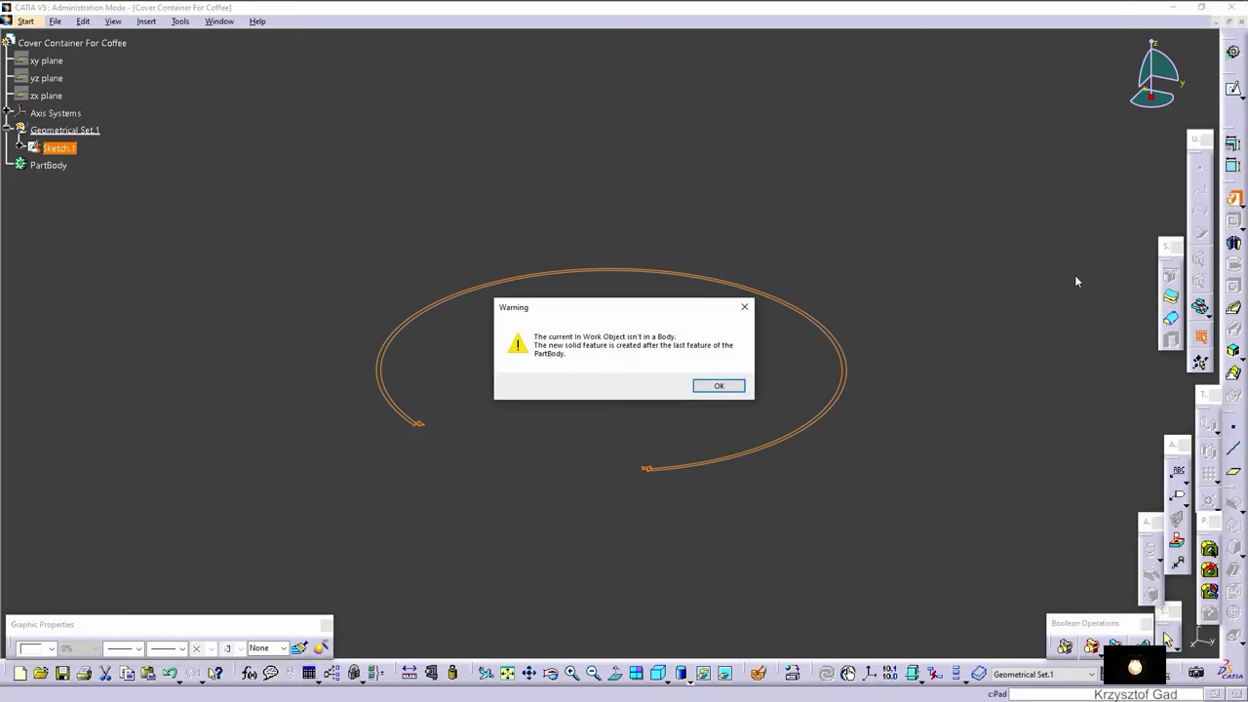
left_click(743, 391)
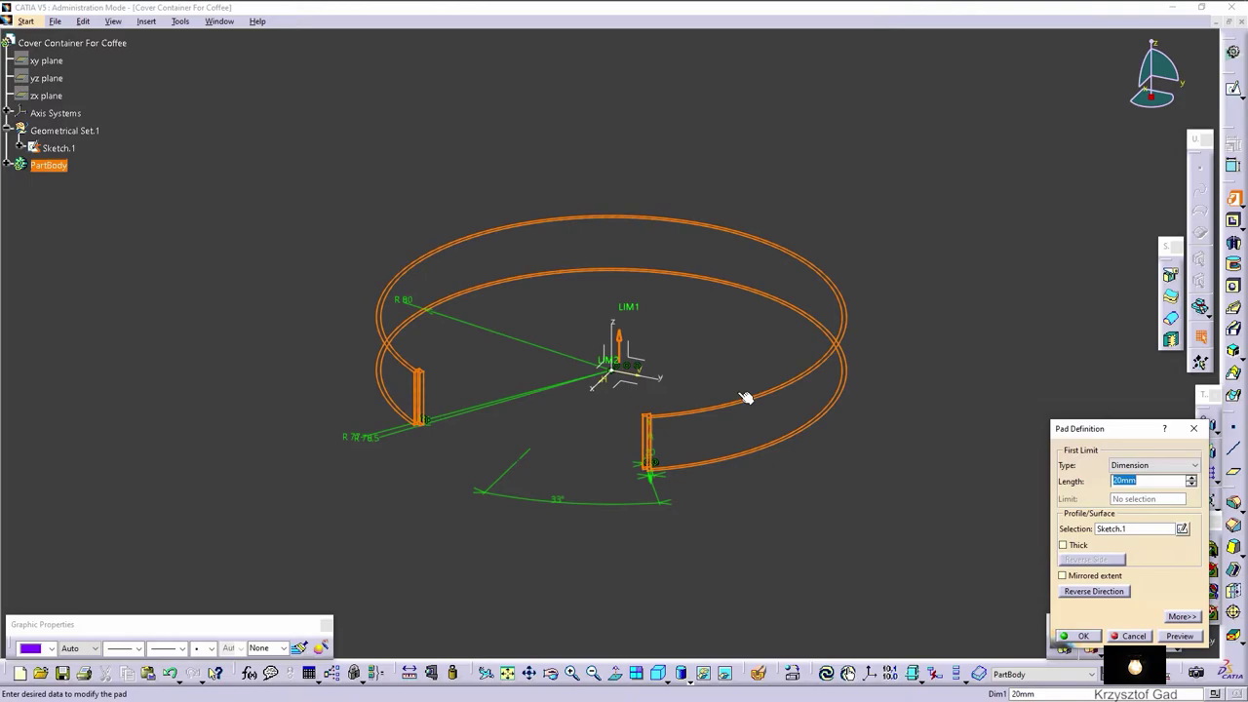
key("Return")
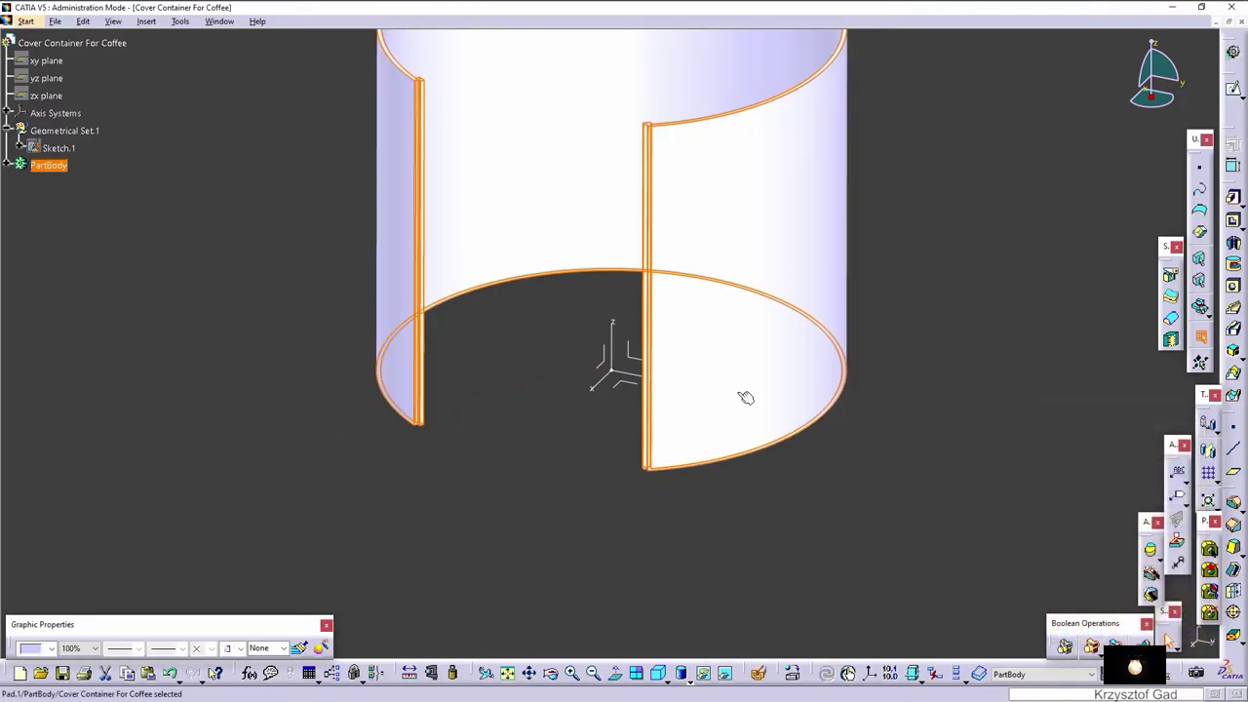
middle_click_drag(739, 396, 470, 558)
left_click(454, 557)
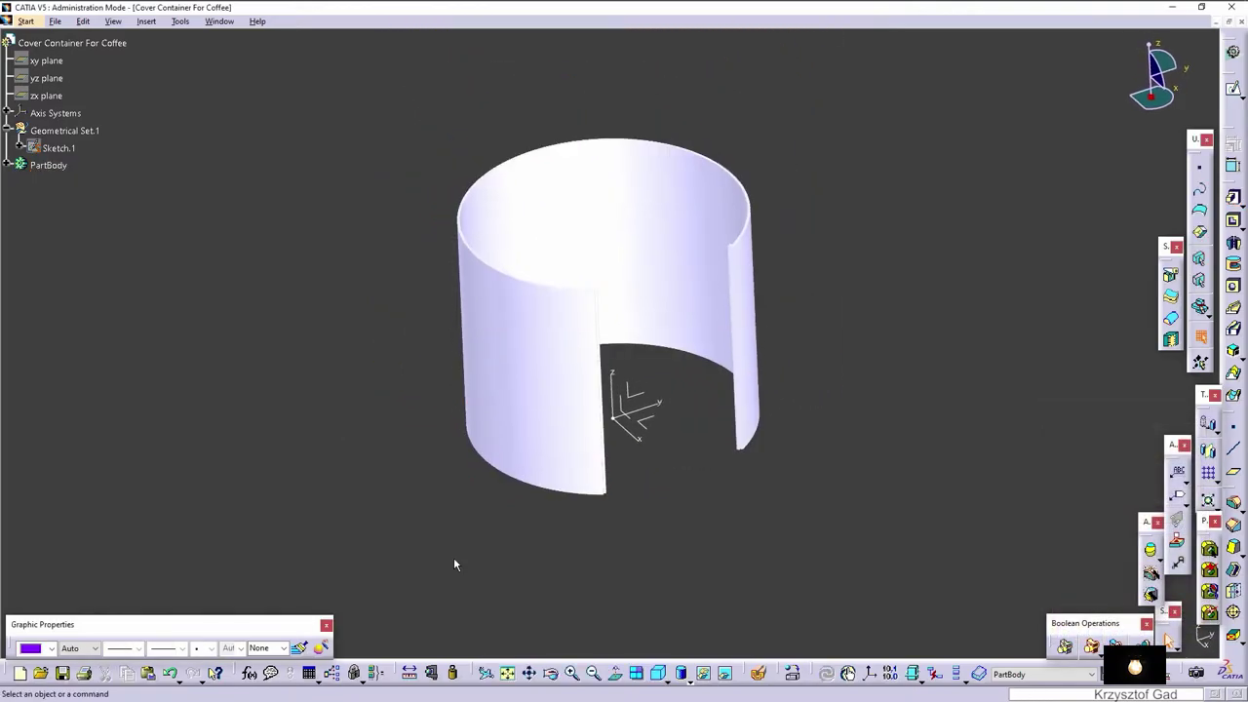
Apply the Plastic material from the material library to the band.
left_click(794, 675)
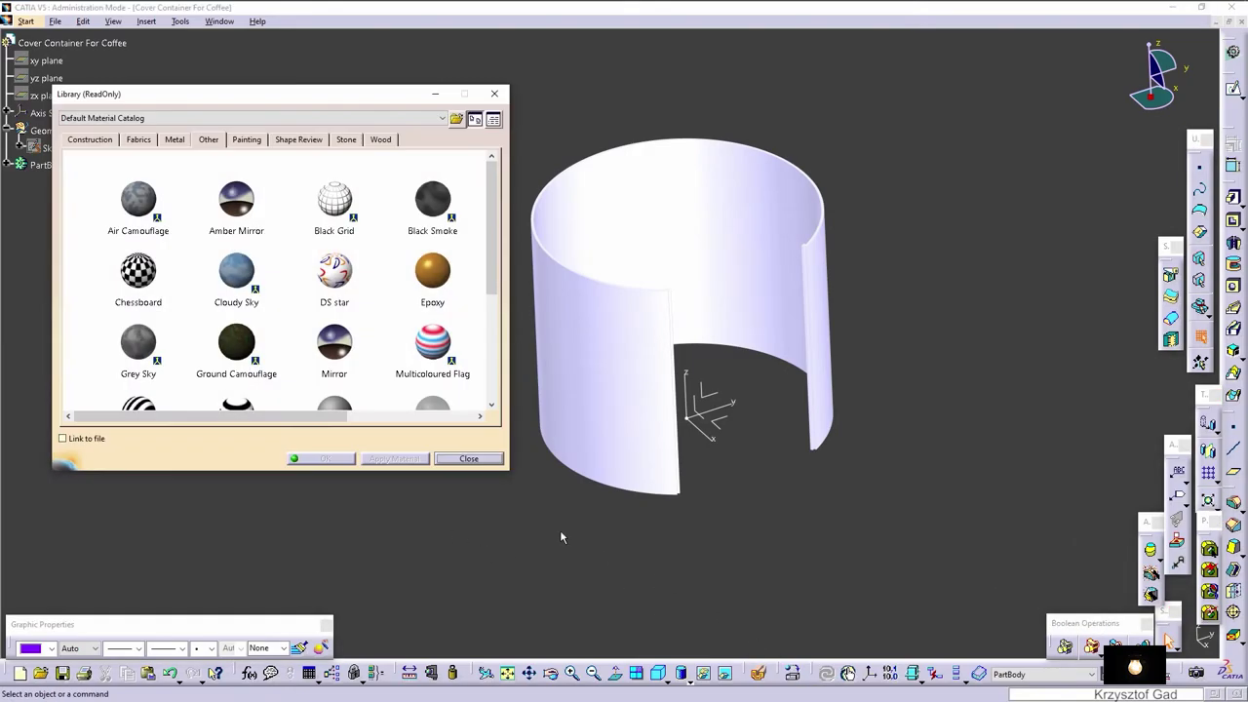
left_click(337, 341)
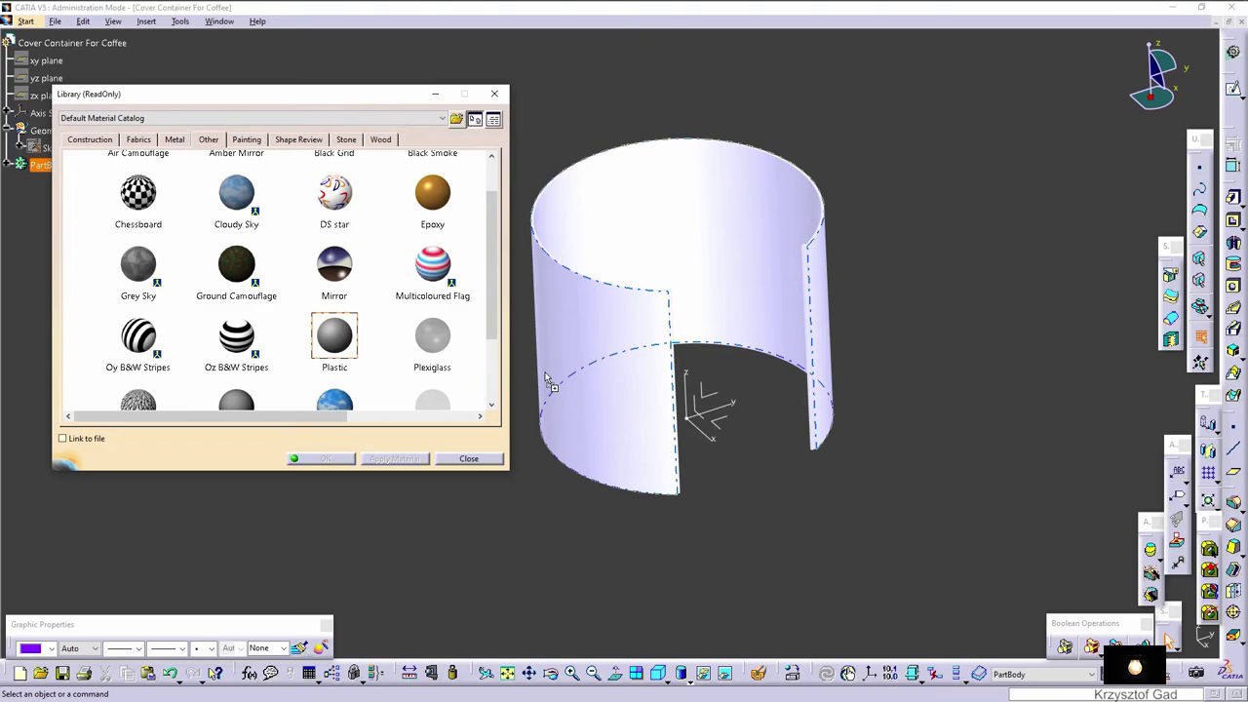
left_click(553, 378)
left_click(336, 456)
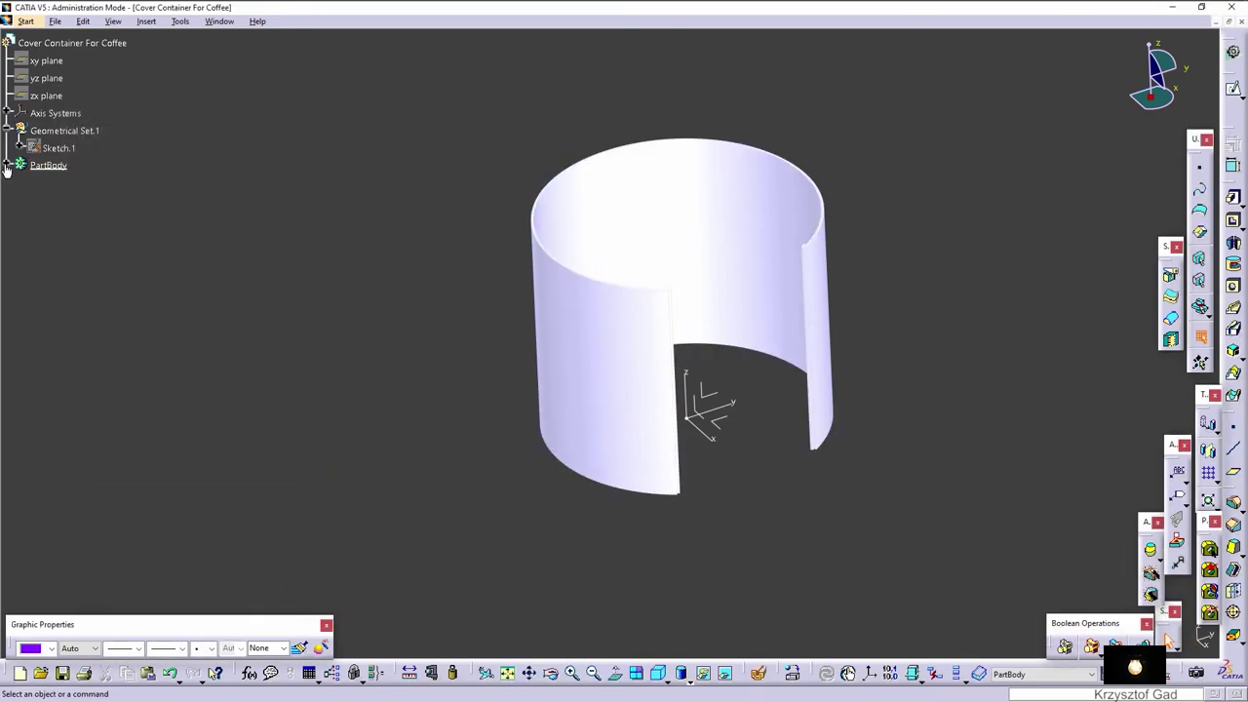
Colour the PartBody tan.
left_click(44, 182)
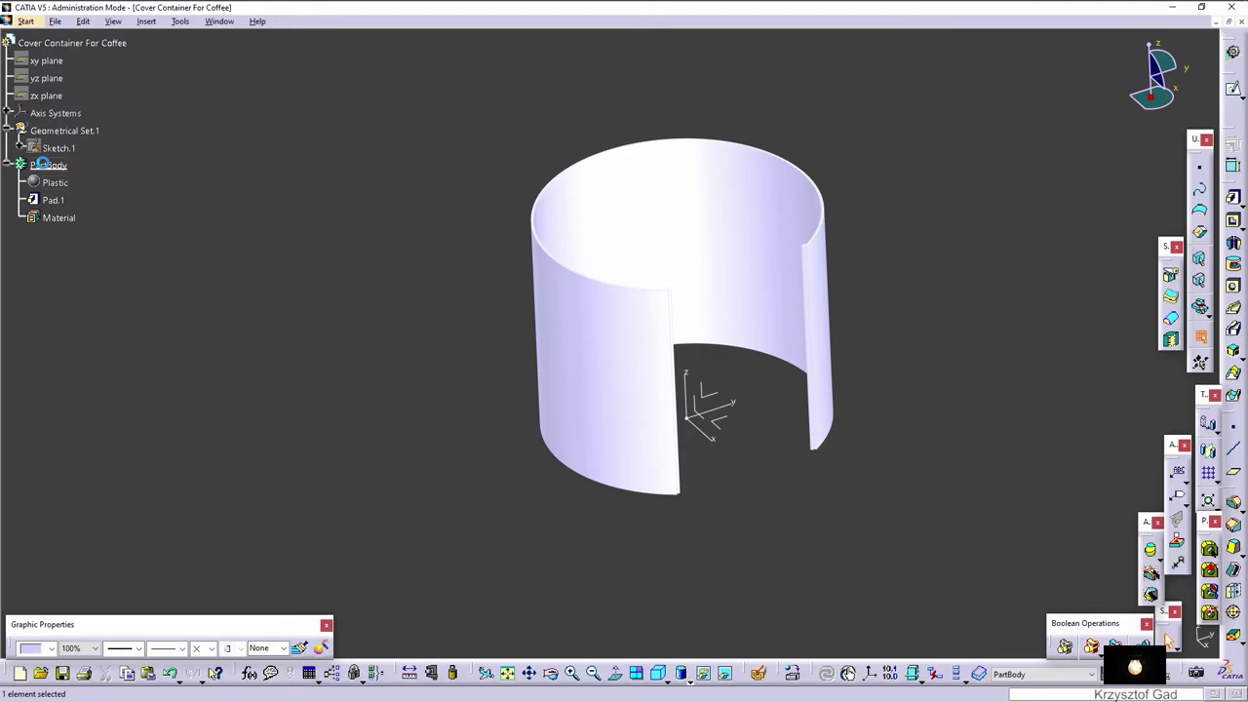
left_click(56, 650)
left_click(44, 588)
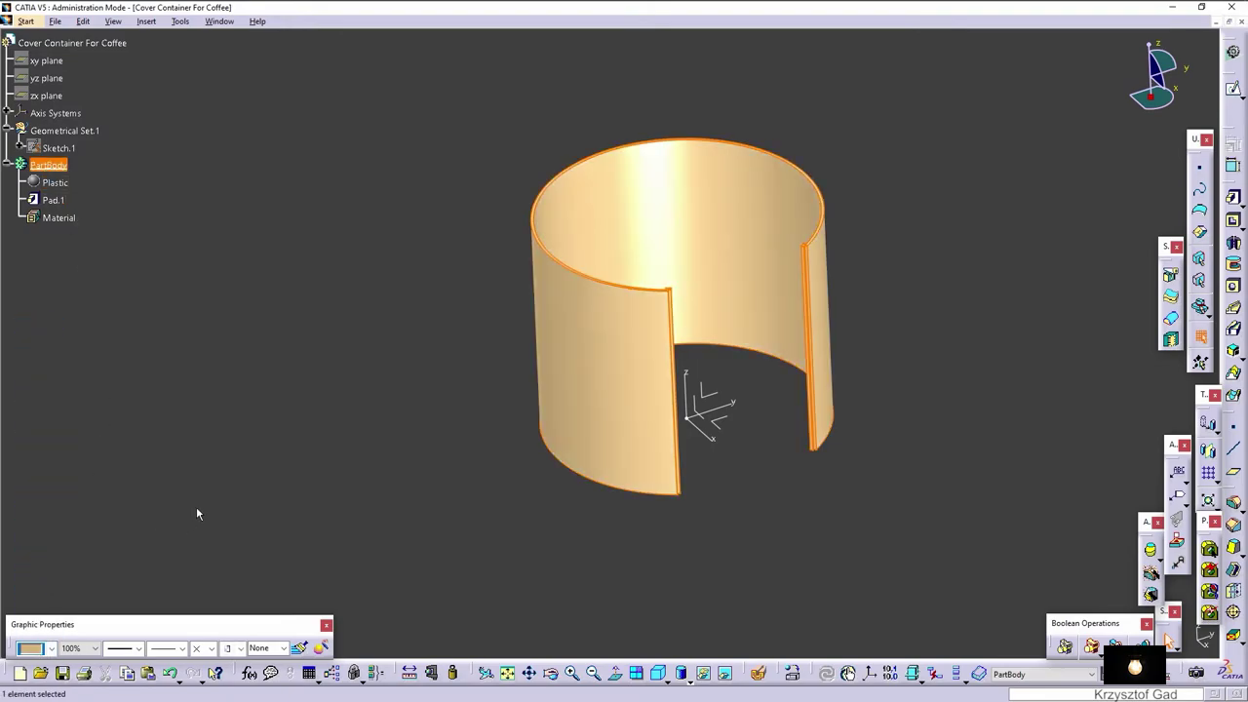
left_click(198, 507)
Hide the Absolute Axis System.
left_click(7, 113)
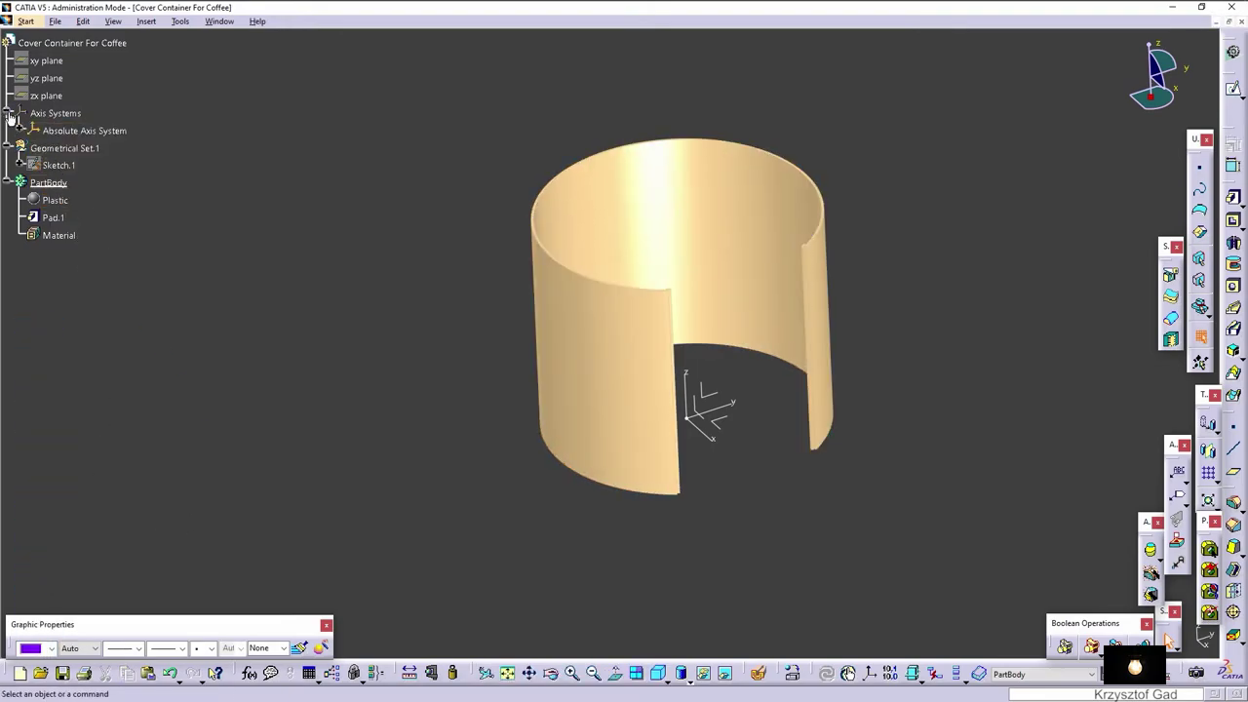
left_click(58, 130)
right_click(58, 130)
left_click(83, 172)
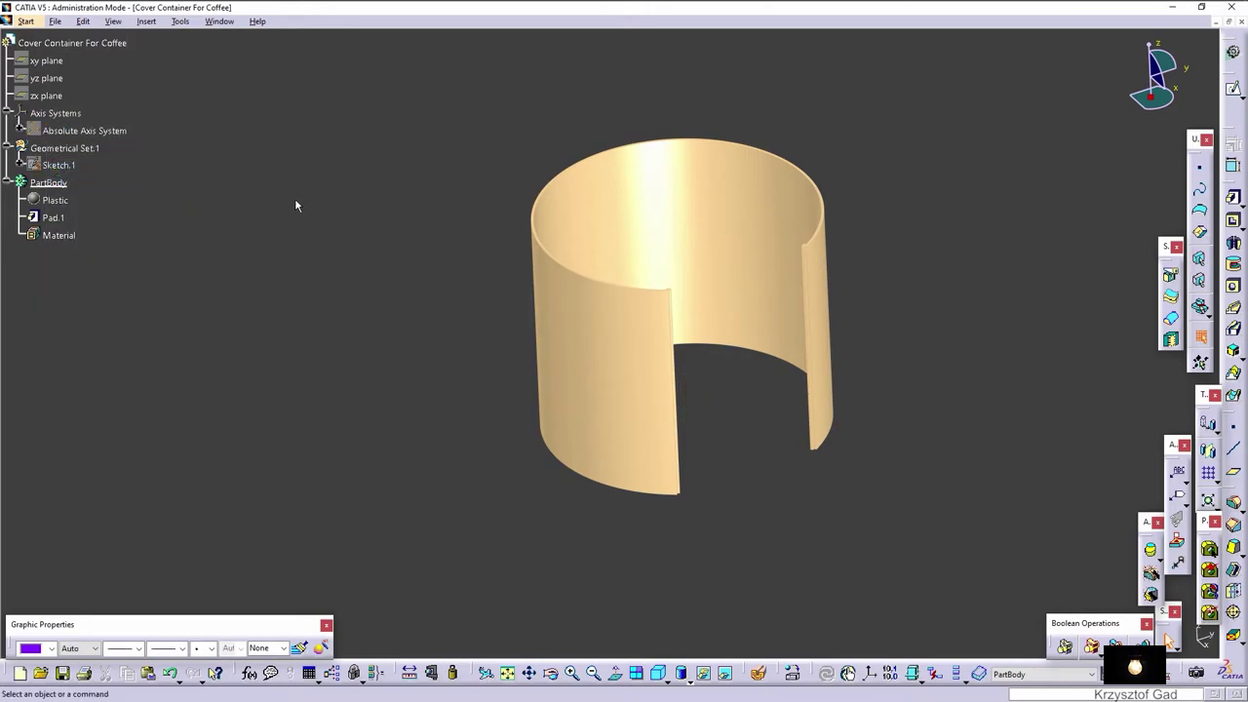
Orbit the tan band to view it from underneath, showing the split gap.
mouse_move(298, 203)
middle_mouse_down()
mouse_move(592, 373)
mouse_move(259, 374)
mouse_move(682, 673)
middle_mouse_up()
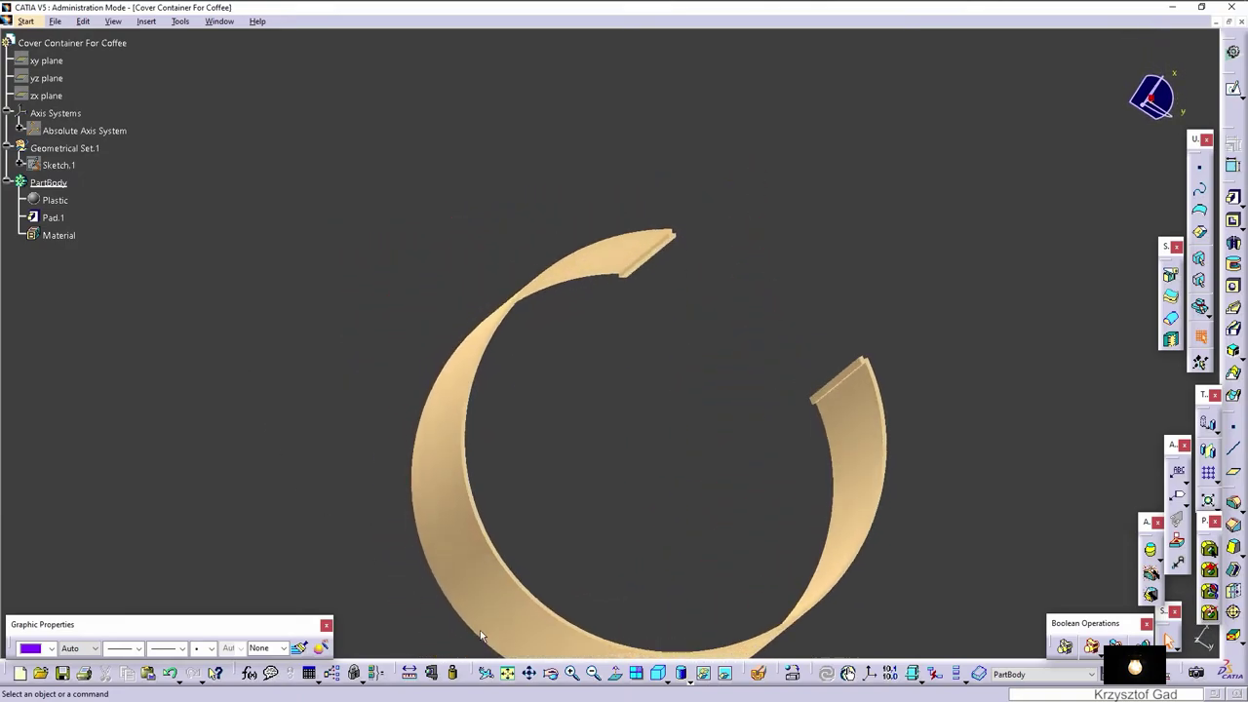